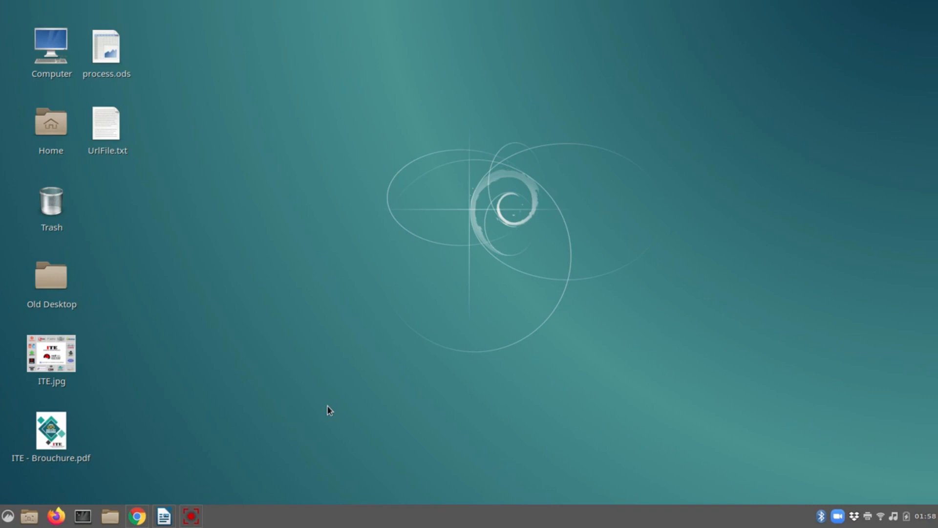
Step: Open UrlFile.txt from the desktop and copy the exam URL on its second line
{"action": "left_click", "coordinate": [104, 124]}
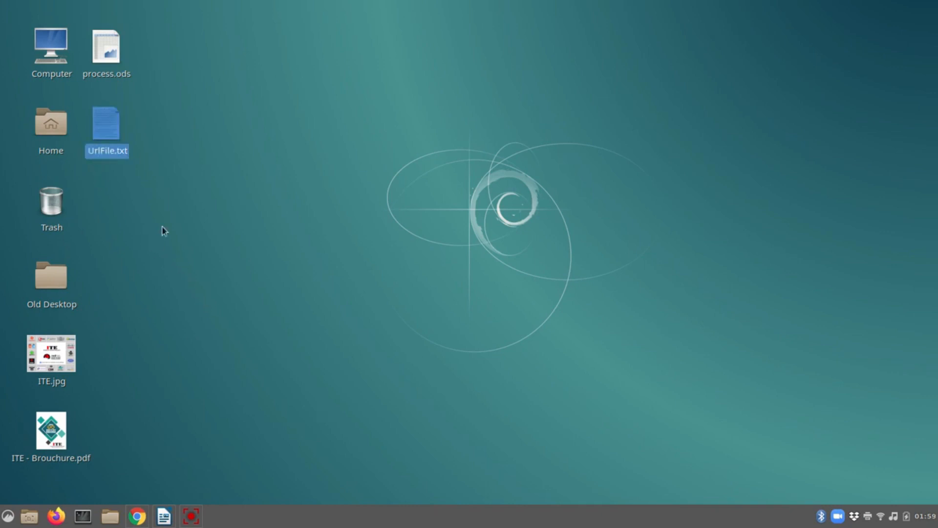
{"action": "double_click", "coordinate": [106, 135]}
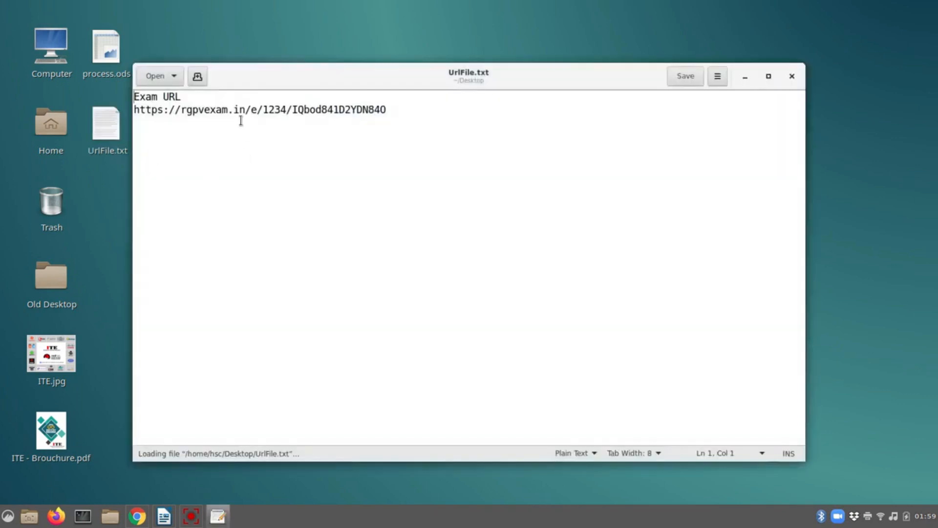
{"action": "triple_click", "coordinate": [203, 108]}
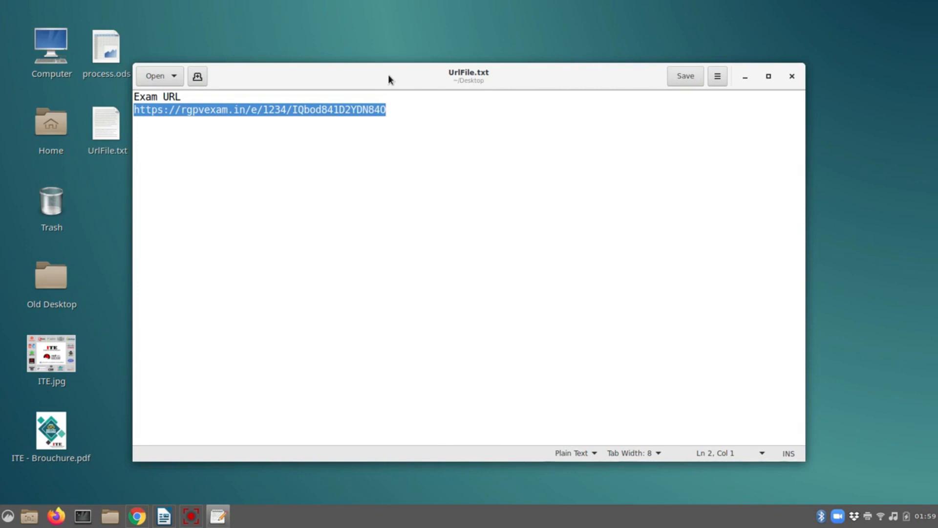
{"action": "left_click_drag", "start_coordinate": [388, 74], "coordinate": [432, 53]}
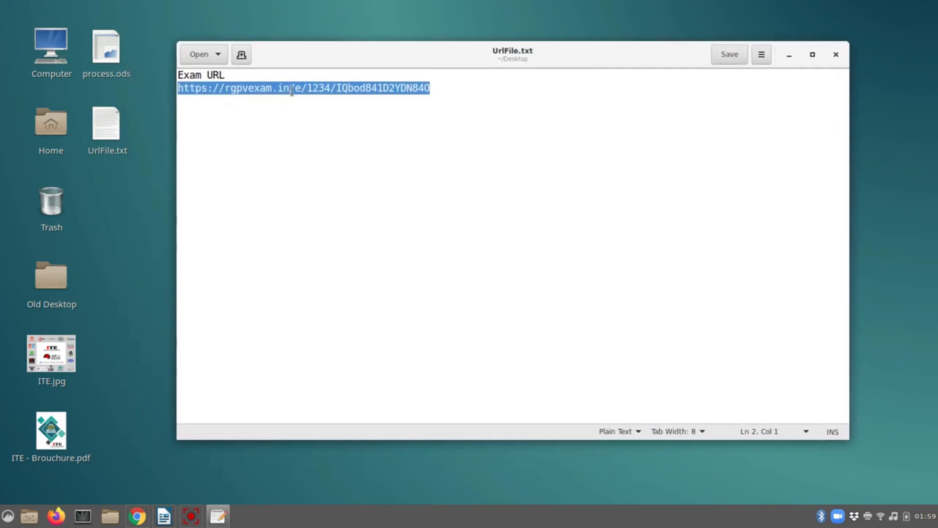
{"action": "left_click", "coordinate": [428, 117]}
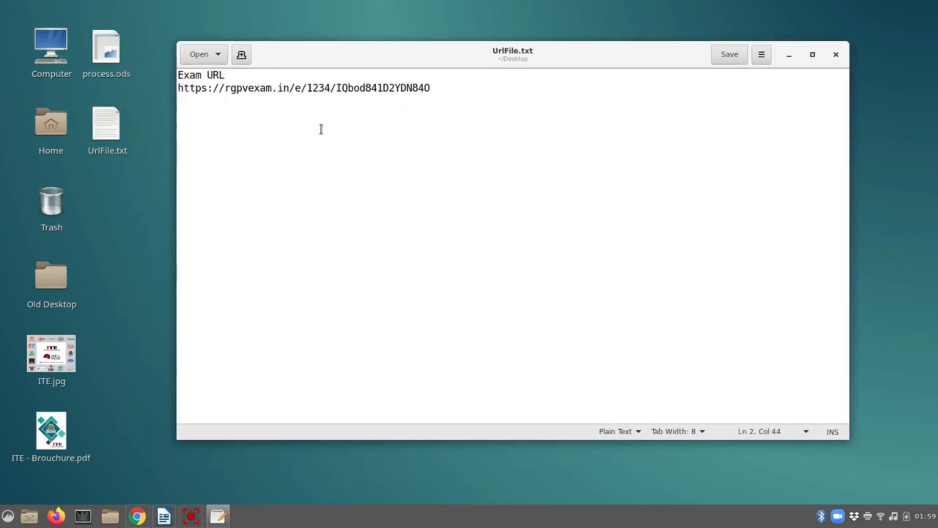
{"action": "double_click", "coordinate": [257, 87]}
{"action": "triple_click", "coordinate": [257, 88]}
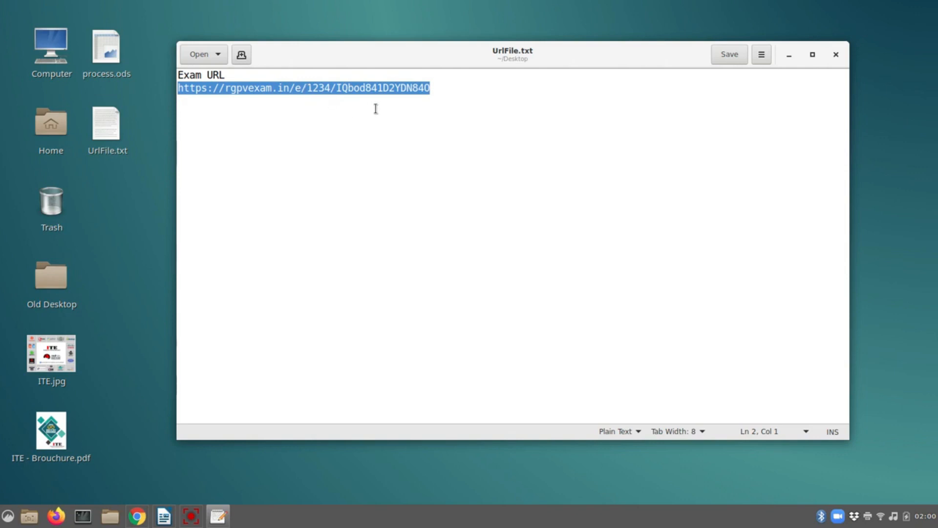
{"action": "right_click", "coordinate": [344, 84]}
{"action": "left_click", "coordinate": [388, 134]}
Step: Switch to Chrome and load the registration site rgpv.eduvita.in
{"action": "left_click", "coordinate": [138, 518]}
{"action": "left_click", "coordinate": [186, 30]}
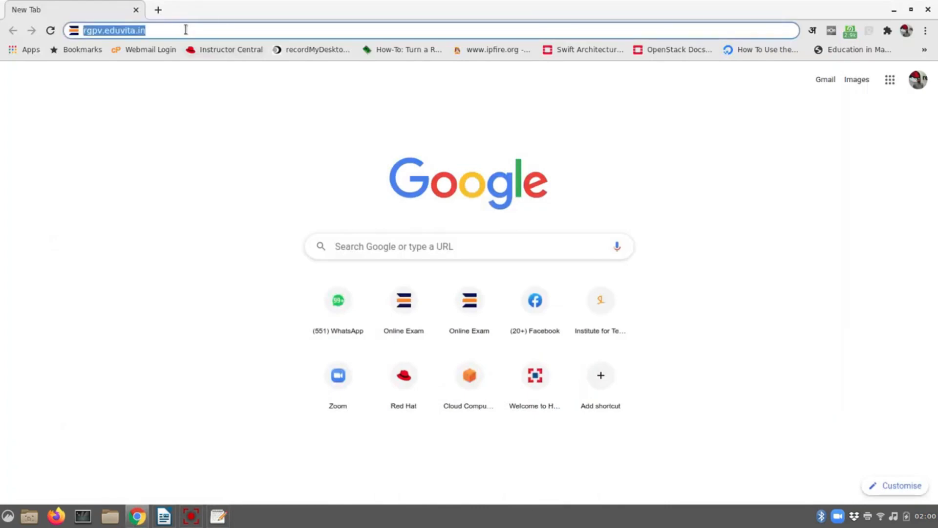
{"action": "left_click", "coordinate": [185, 30]}
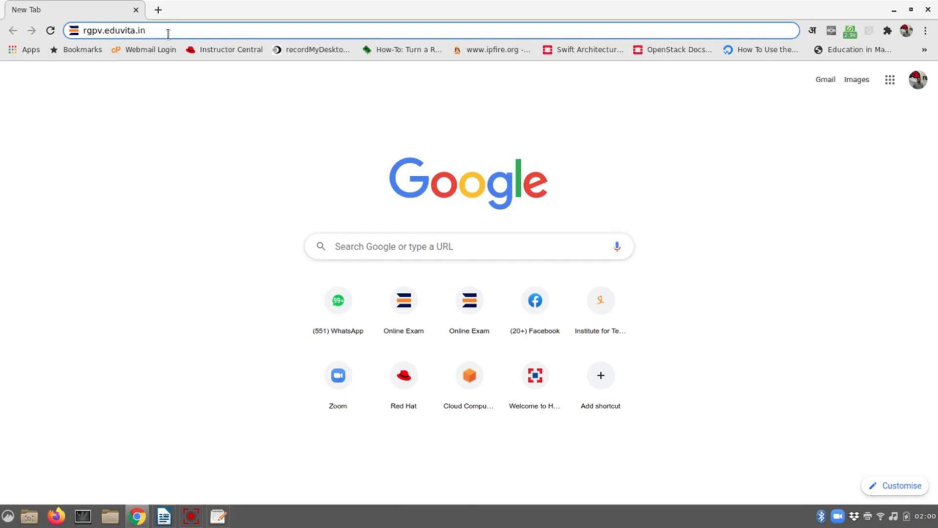
{"action": "key", "text": "Return"}
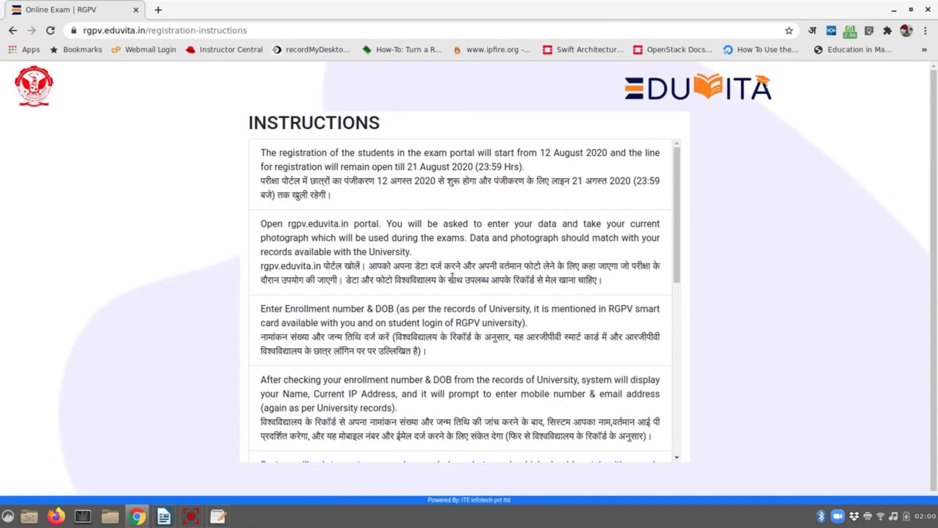
Step: Go through the registration instructions to the end and proceed to the Register Yourself form
{"action": "scroll", "coordinate": [482, 259], "scroll_direction": "down", "scroll_amount": 10}
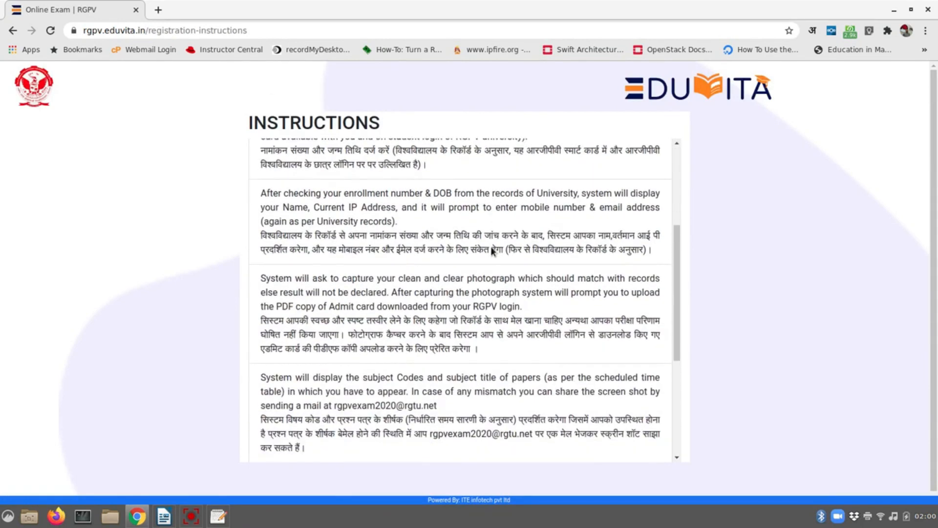
{"action": "scroll", "coordinate": [482, 263], "scroll_direction": "down", "scroll_amount": 1}
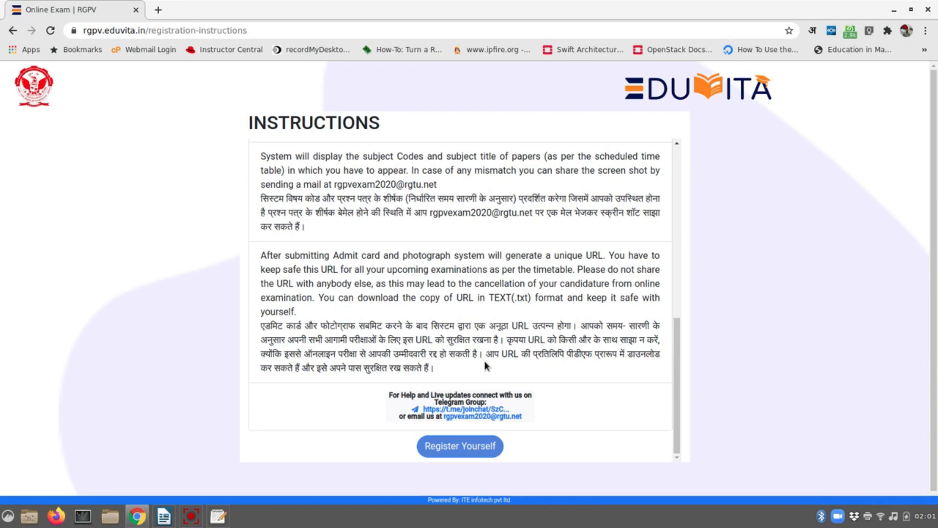
{"action": "left_click", "coordinate": [494, 445]}
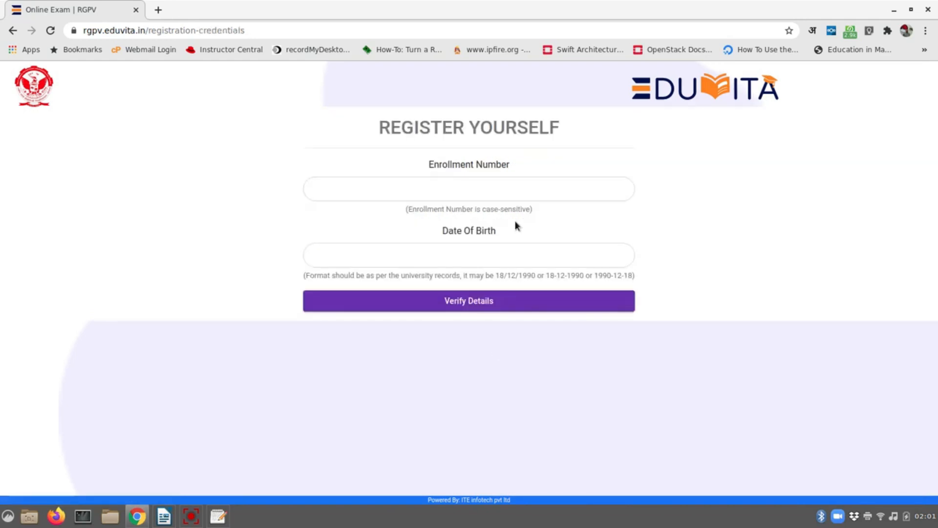
Step: Enter the student's enrollment number and date of birth in the registration form and verify the details
{"action": "left_click", "coordinate": [509, 197]}
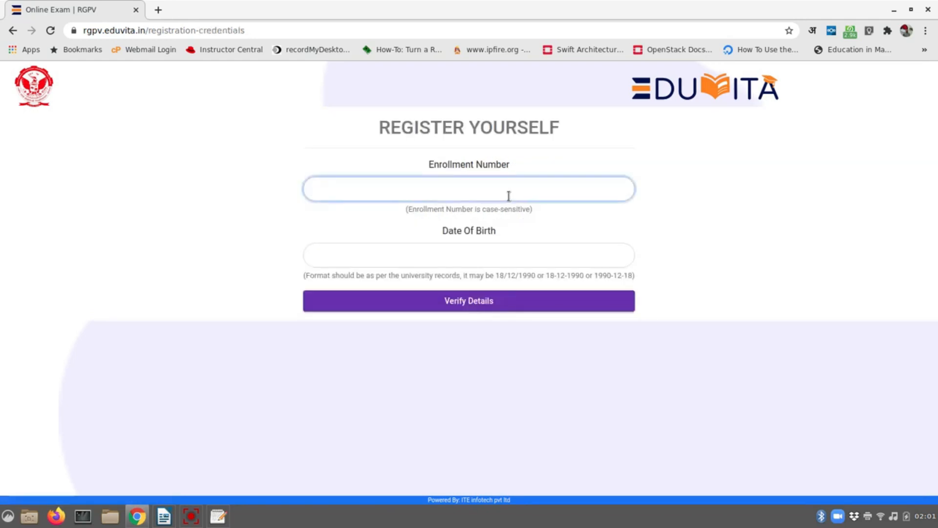
{"action": "type", "text": "1234"}
{"action": "left_click", "coordinate": [494, 256]}
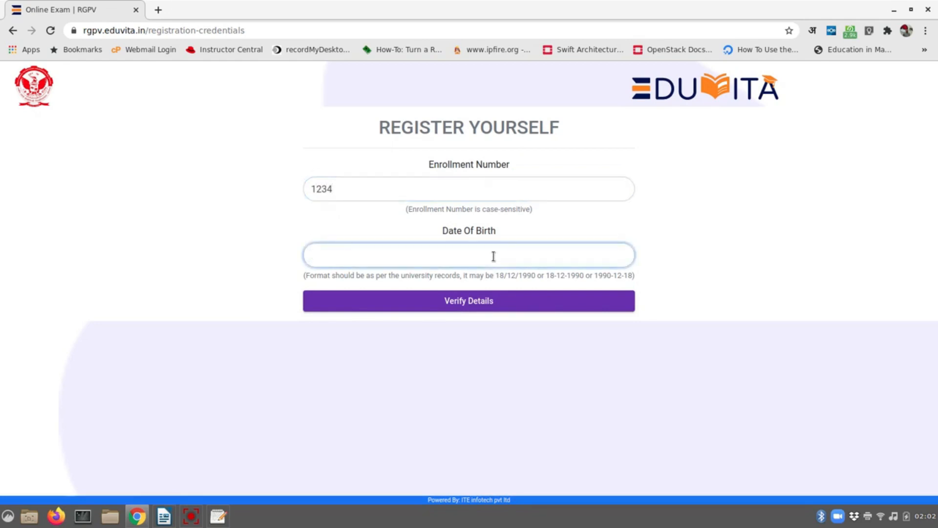
{"action": "type", "text": "01-01-2000"}
{"action": "mouse_move", "coordinate": [496, 275]}
{"action": "left_mouse_down"}
{"action": "mouse_move", "coordinate": [519, 277]}
{"action": "mouse_move", "coordinate": [503, 277]}
{"action": "left_mouse_up"}
{"action": "left_click", "coordinate": [522, 277]}
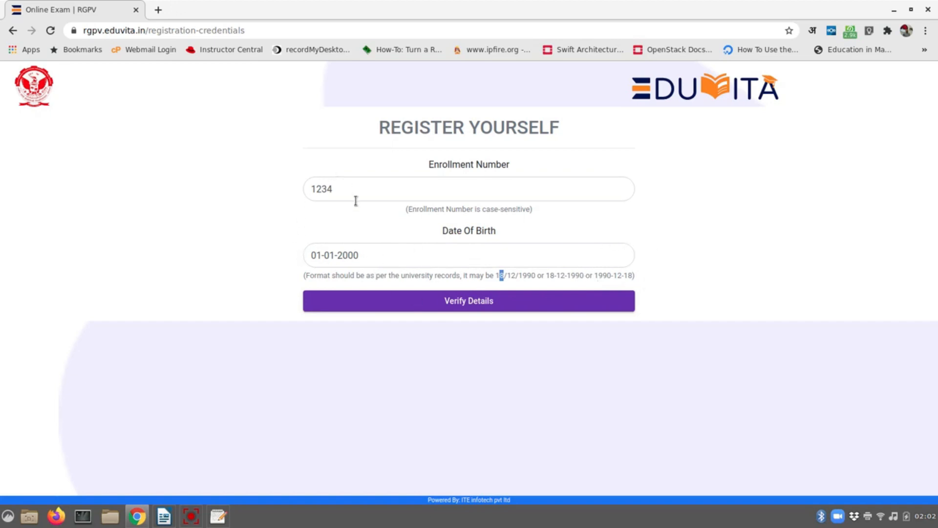
{"action": "left_click", "coordinate": [489, 303]}
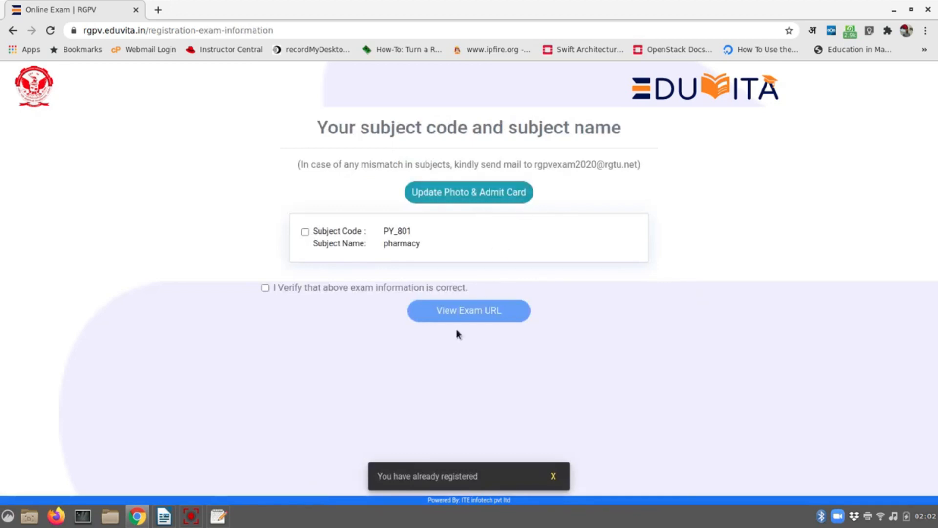
Step: Select subject PY_801 pharmacy, confirm the exam information as correct and view the exam URL, without saving the URL file
{"action": "left_click", "coordinate": [304, 232]}
{"action": "left_click", "coordinate": [265, 288]}
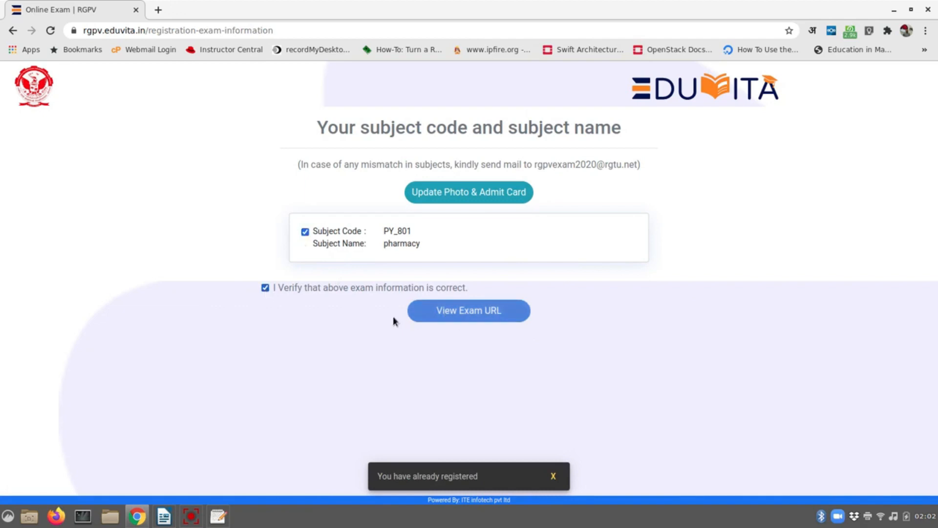
{"action": "left_click", "coordinate": [491, 313]}
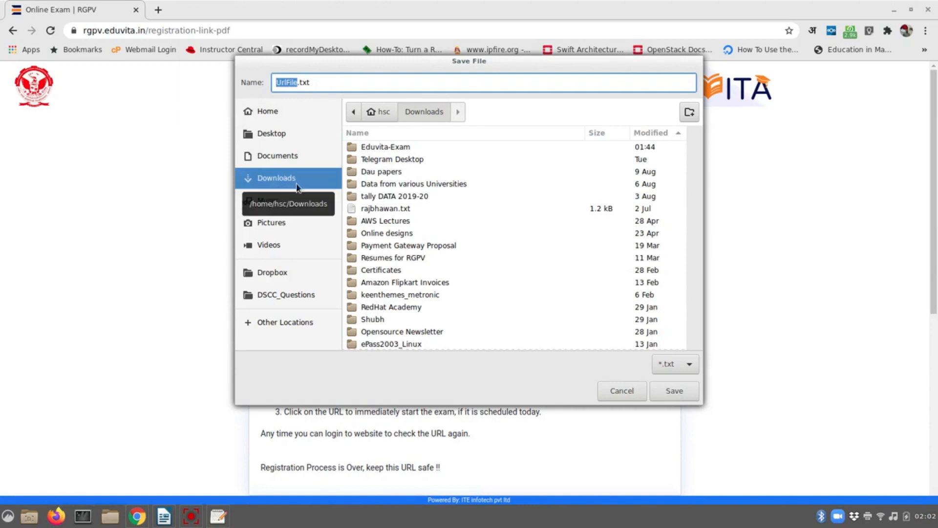
{"action": "left_click", "coordinate": [619, 390]}
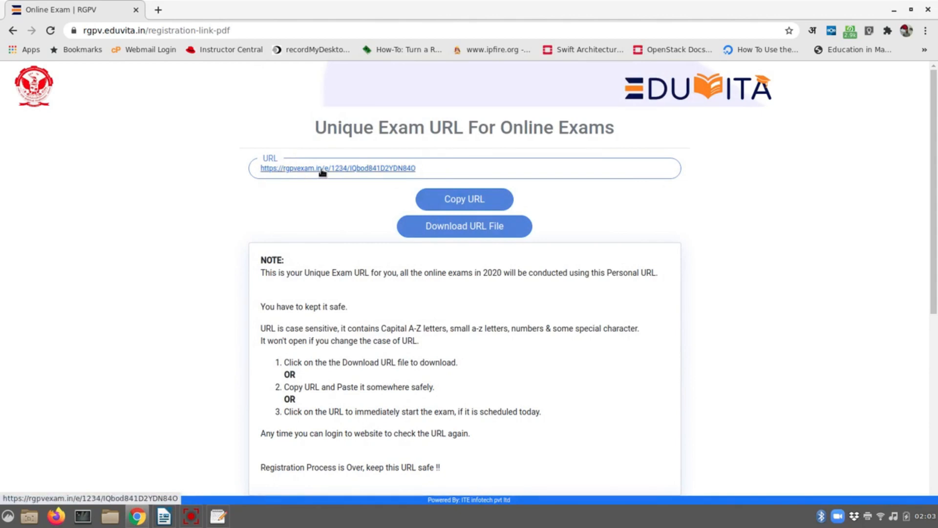
Step: Copy the unique exam URL from the page and paste it into UrlFile.txt, one blank line below the existing URL
{"action": "left_click", "coordinate": [442, 199]}
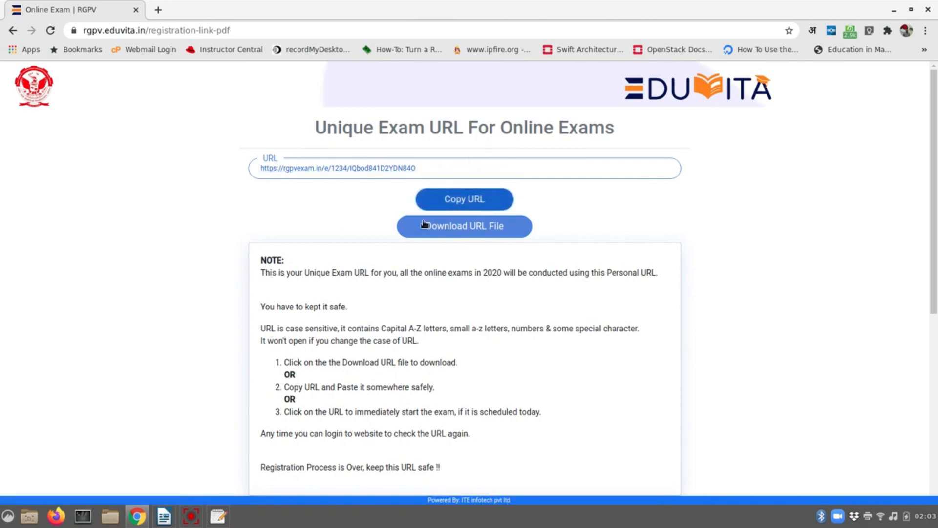
{"action": "left_click", "coordinate": [894, 10]}
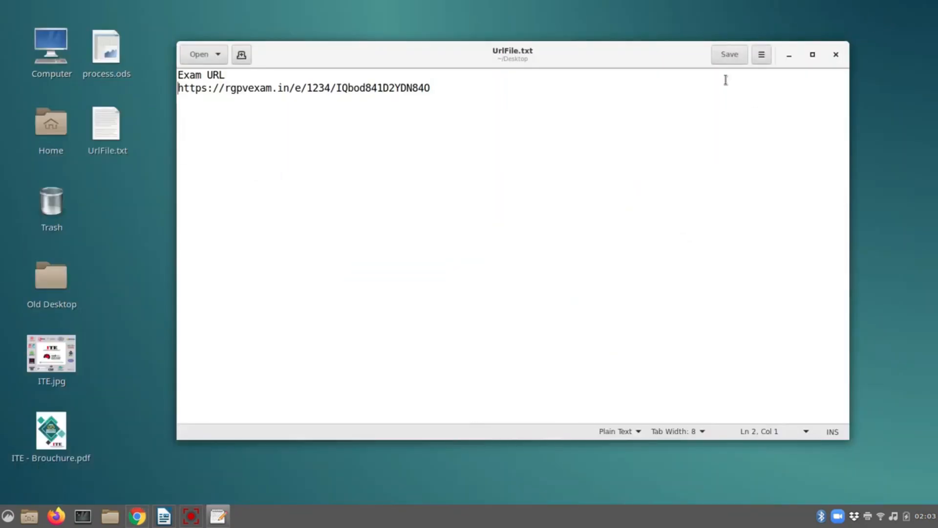
{"action": "left_click", "coordinate": [503, 84]}
{"action": "key", "text": "Return"}
{"action": "key", "text": "Return"}
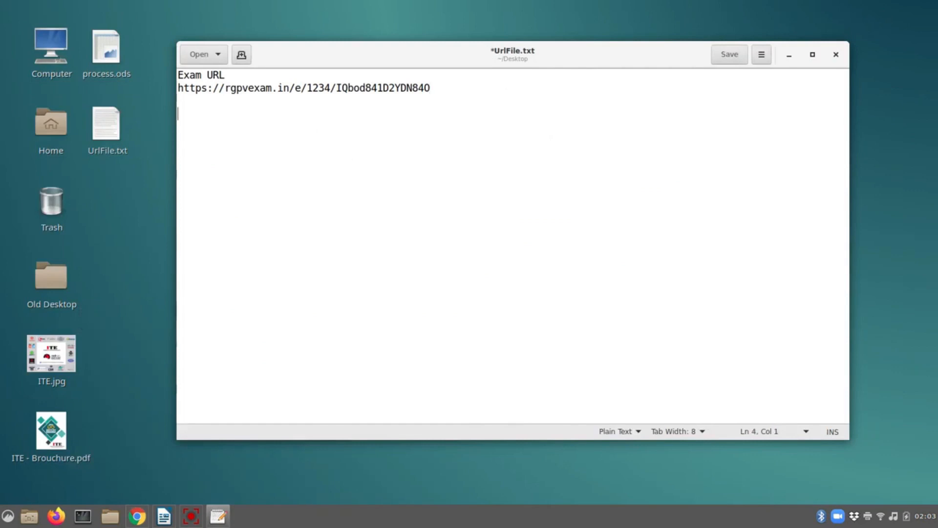
{"action": "key", "text": "ctrl+v"}
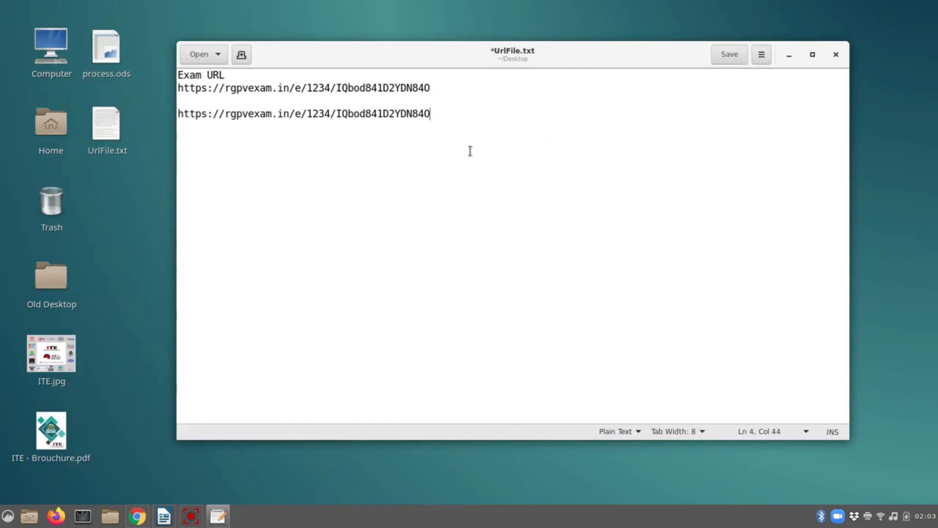
Step: Return to Chrome and follow the unique exam URL, agreeing to leave the registration page
{"action": "key", "text": "alt+Tab"}
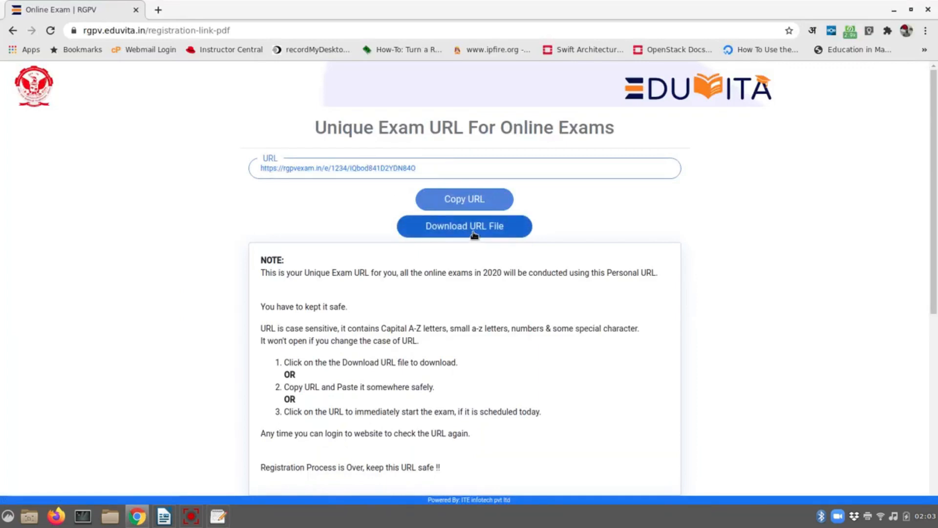
{"action": "left_click", "coordinate": [340, 170]}
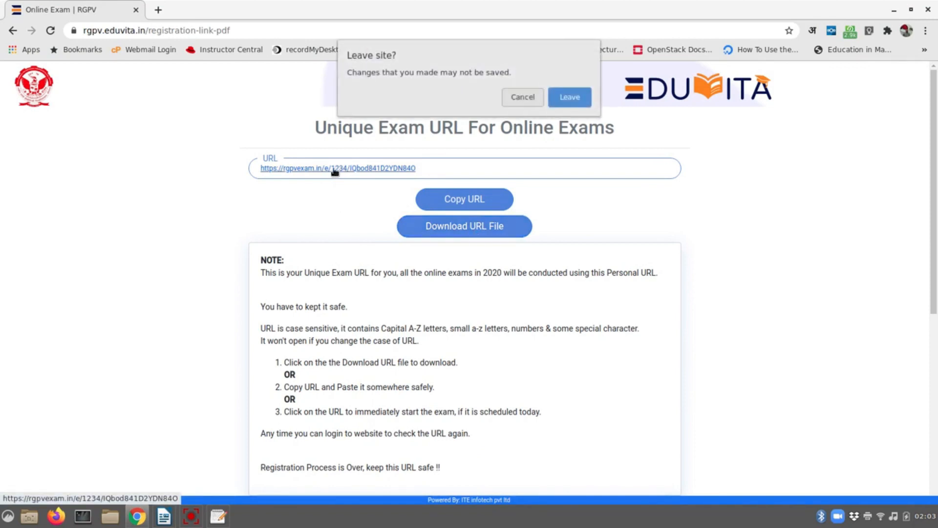
{"action": "left_click", "coordinate": [567, 97]}
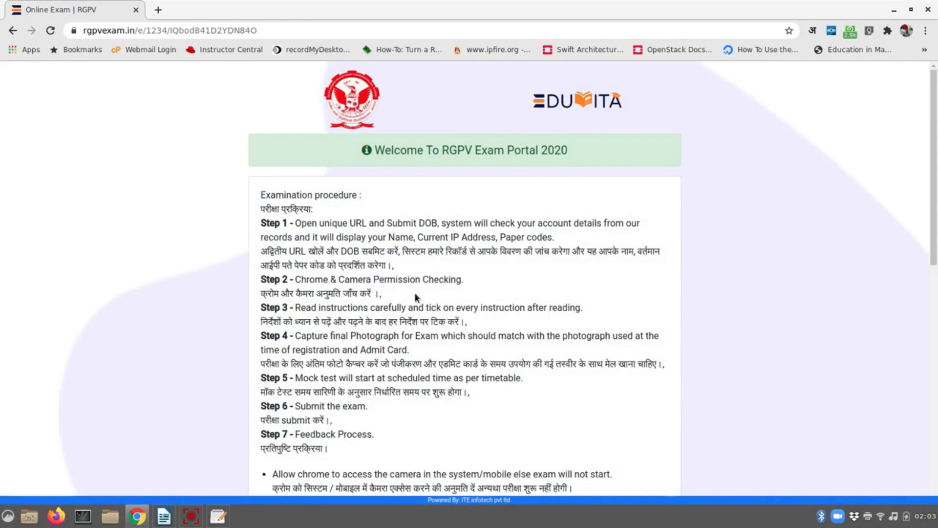
Step: Enter the student's date of birth and father's surname in the exam portal's login form and submit it
{"action": "scroll", "coordinate": [421, 272], "scroll_direction": "down", "scroll_amount": 9}
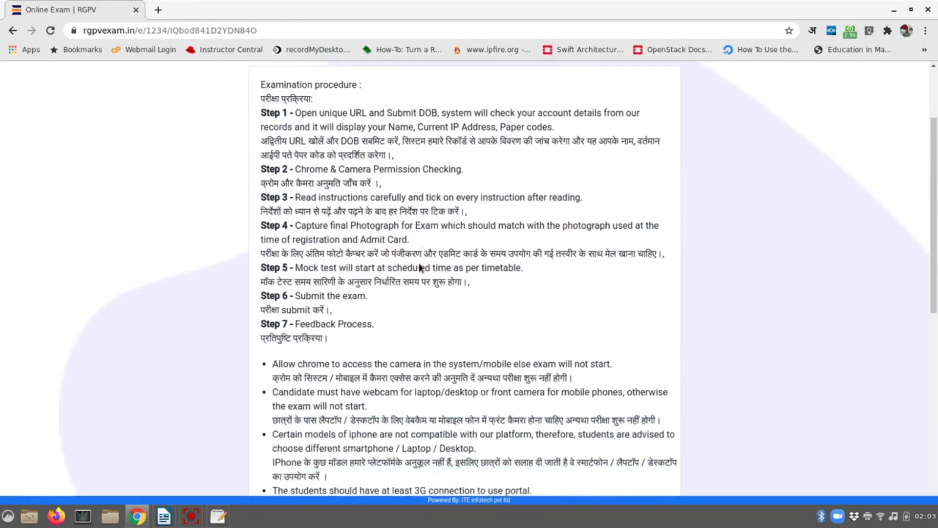
{"action": "scroll", "coordinate": [408, 274], "scroll_direction": "down", "scroll_amount": 1}
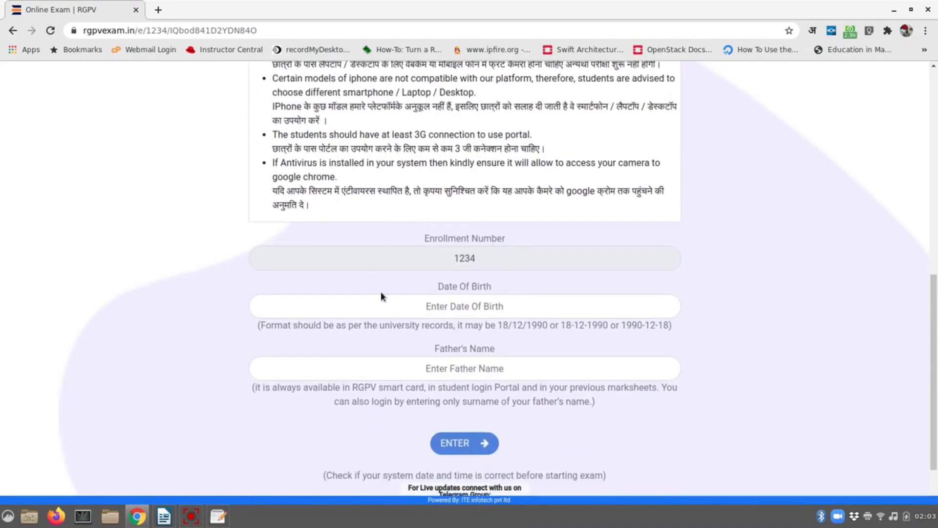
{"action": "left_click", "coordinate": [475, 309]}
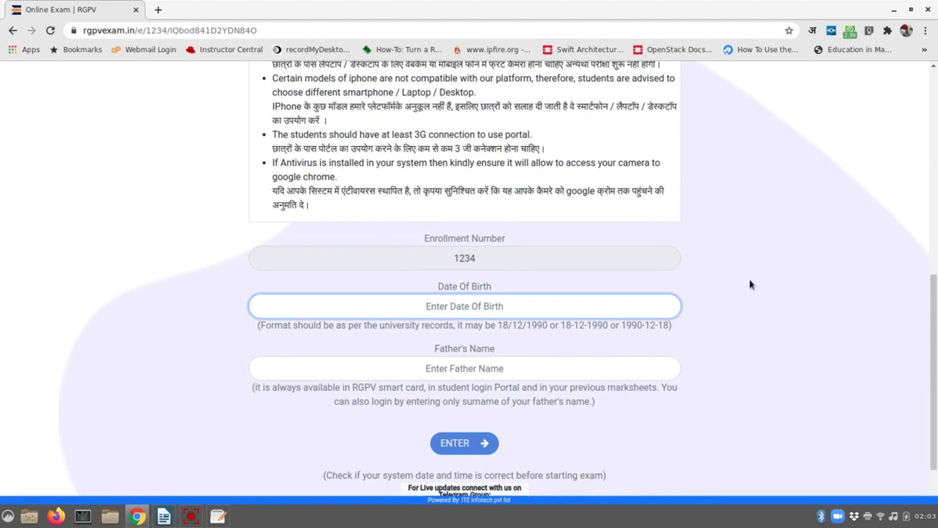
{"action": "type", "text": "01"}
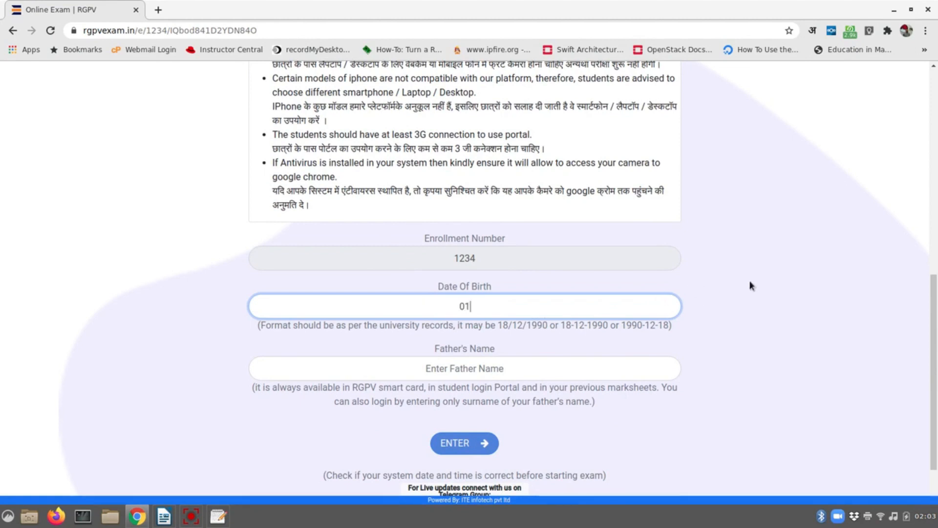
{"action": "type", "text": "-01-2000"}
{"action": "left_click", "coordinate": [496, 370]}
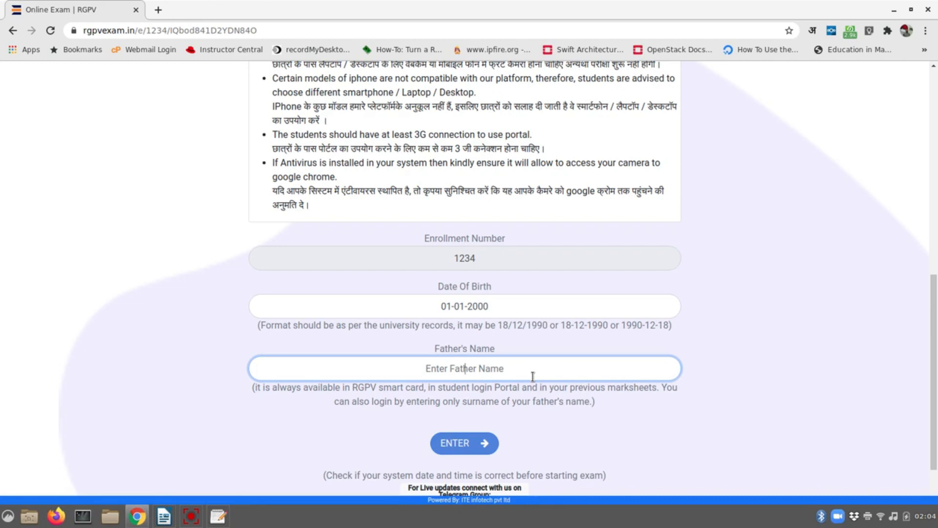
{"action": "type", "text": "singh"}
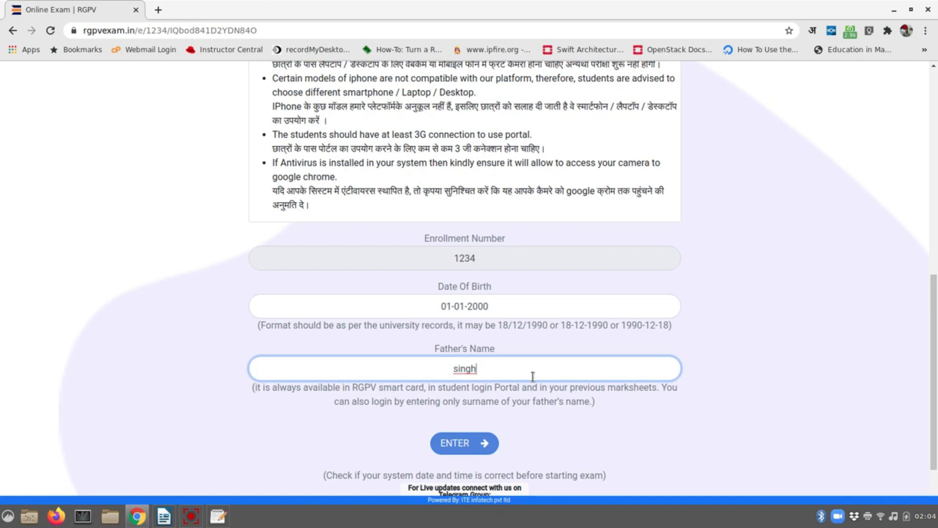
{"action": "left_click", "coordinate": [478, 445]}
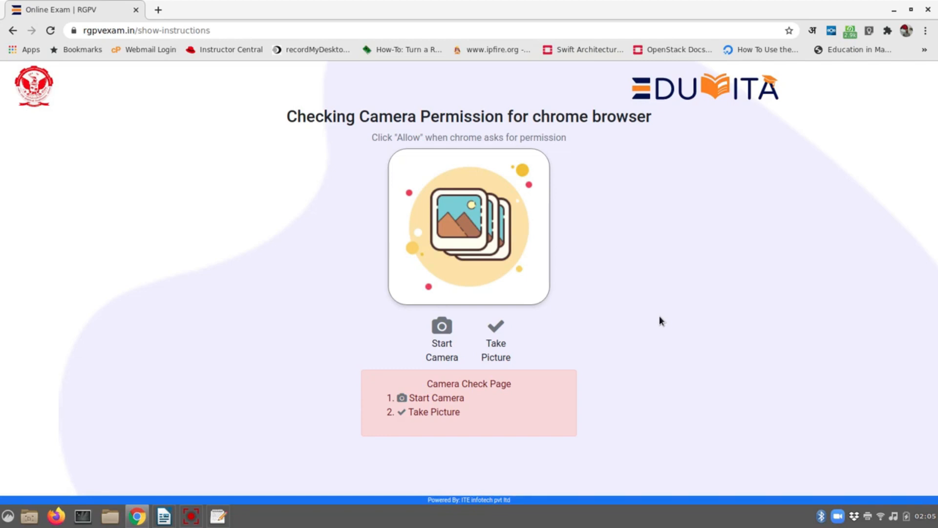
Step: Complete the camera permission check by starting the camera and taking a picture
{"action": "left_click", "coordinate": [446, 327]}
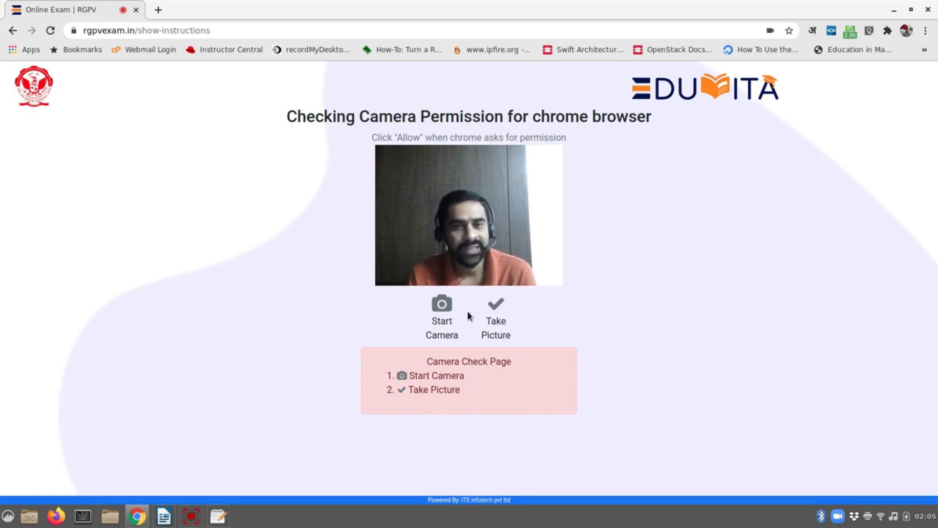
{"action": "left_click_drag", "start_coordinate": [346, 117], "coordinate": [529, 117]}
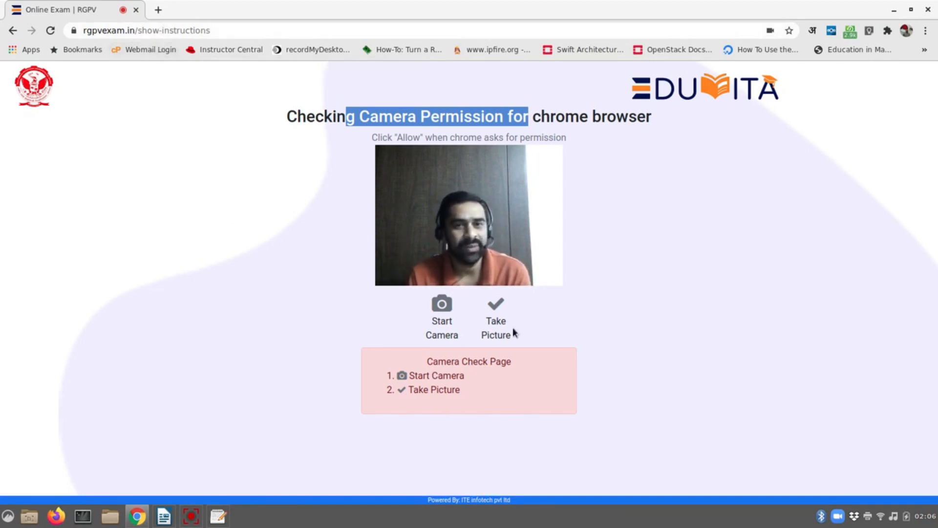
{"action": "left_click", "coordinate": [494, 303]}
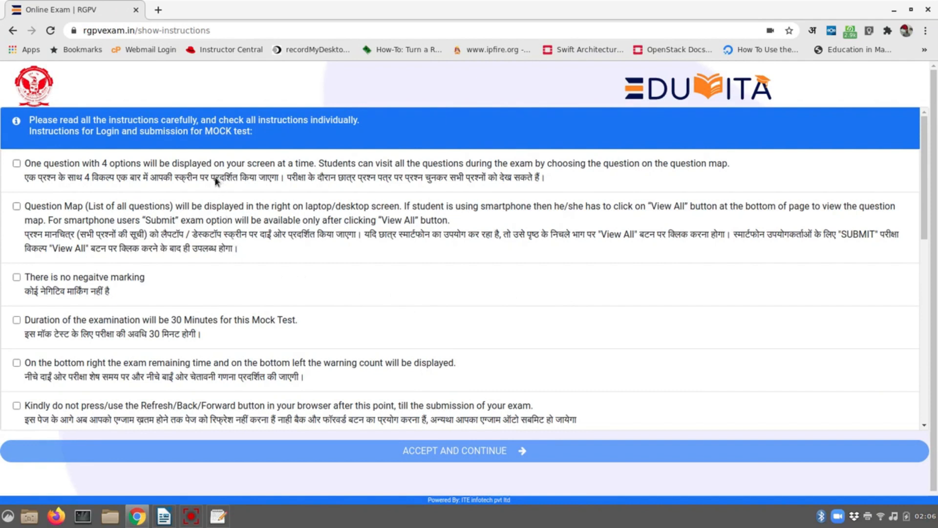
Step: Check off the first six mock test instructions, from the four-option question display through the ban on Refresh/Back/Forward
{"action": "left_click", "coordinate": [925, 32]}
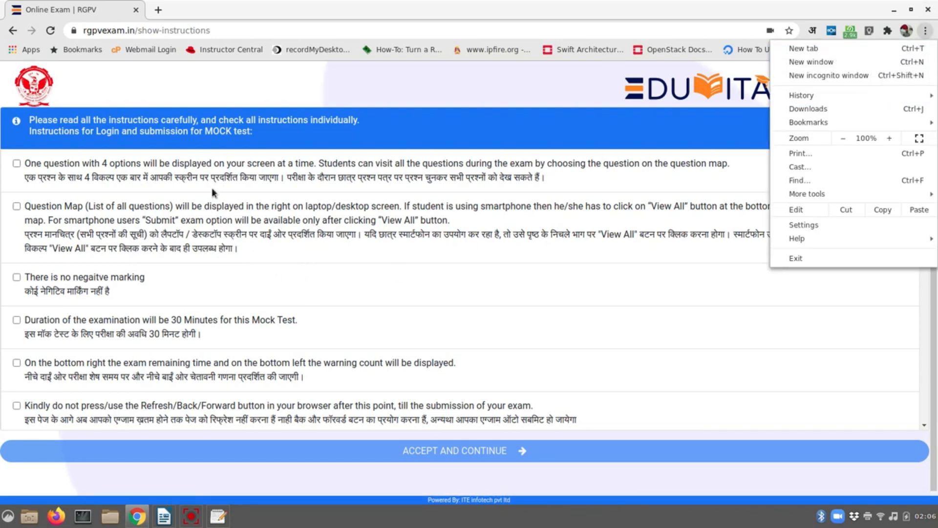
{"action": "left_click", "coordinate": [195, 175]}
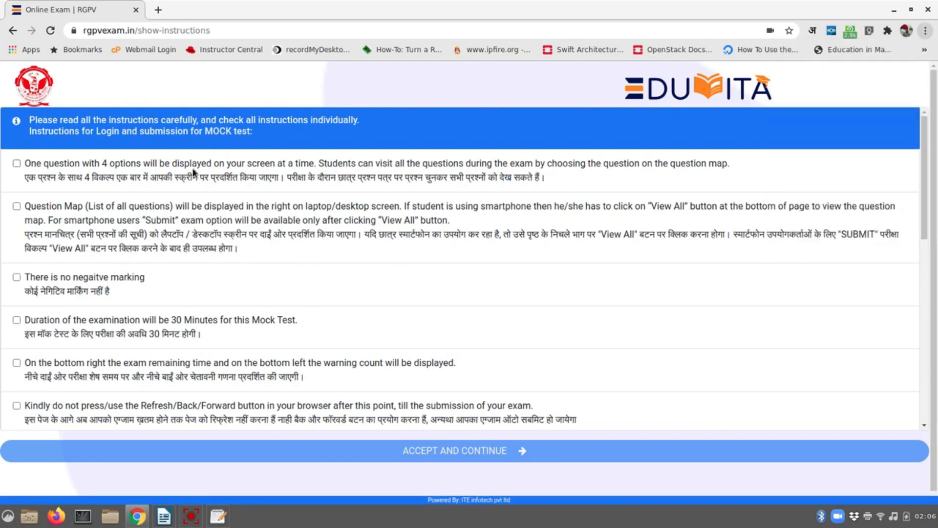
{"action": "left_click", "coordinate": [16, 163]}
{"action": "left_click", "coordinate": [16, 207]}
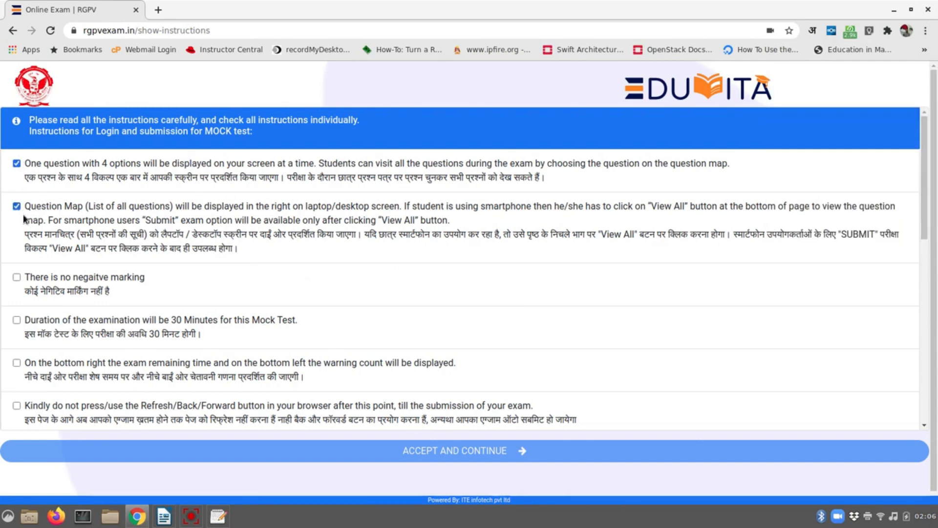
{"action": "left_click", "coordinate": [16, 277]}
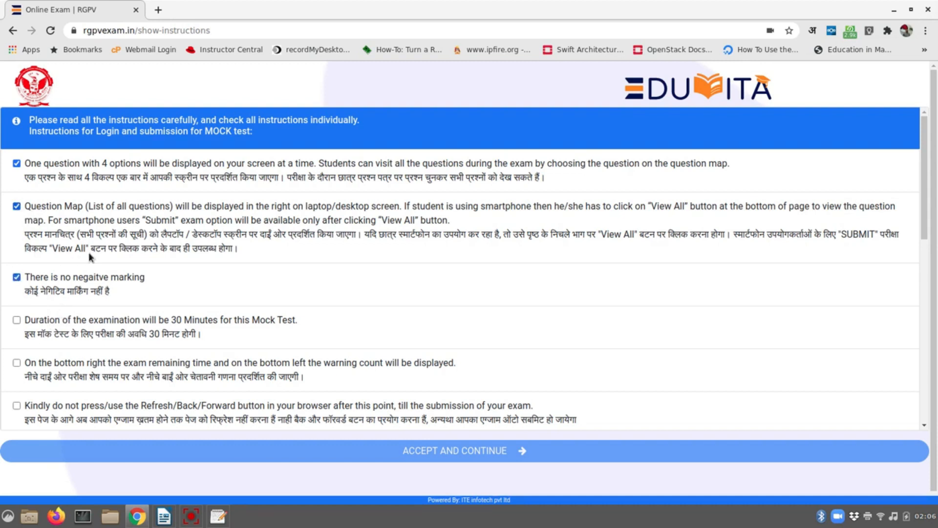
{"action": "scroll", "coordinate": [113, 258], "scroll_direction": "down", "scroll_amount": 2}
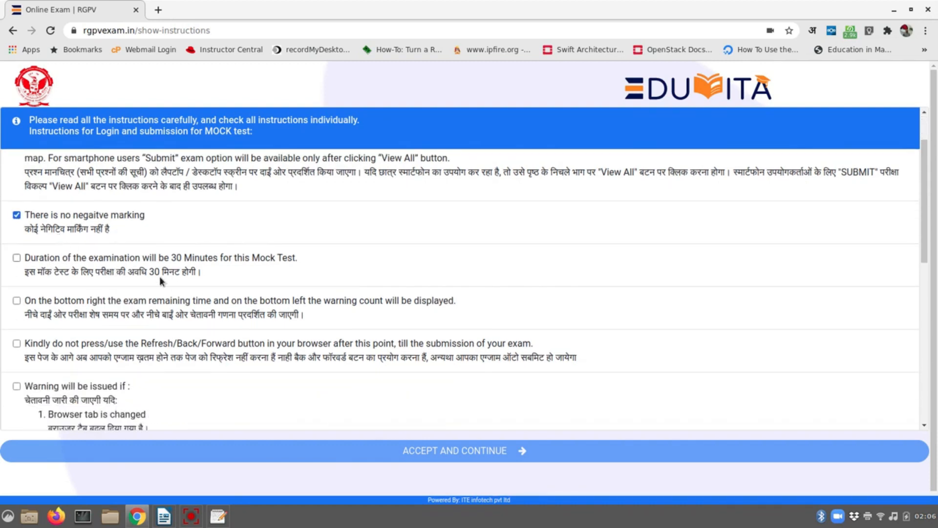
{"action": "left_click", "coordinate": [16, 259]}
{"action": "left_click", "coordinate": [16, 301]}
{"action": "left_click", "coordinate": [16, 343]}
Step: Check off the instructions on when warnings are issued, not stopping the camera, and automatic submission when time is over
{"action": "scroll", "coordinate": [19, 264], "scroll_direction": "down", "scroll_amount": 5}
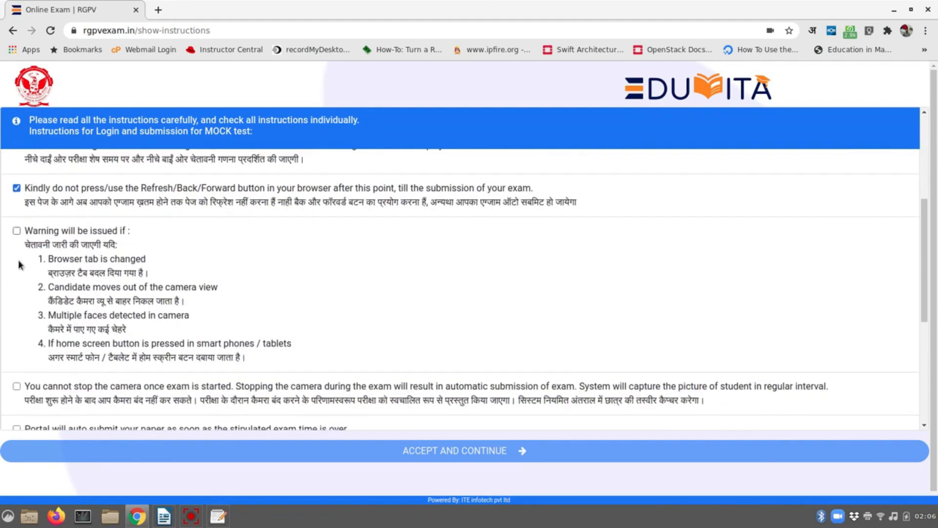
{"action": "left_click_drag", "start_coordinate": [98, 262], "coordinate": [102, 262]}
{"action": "left_click", "coordinate": [16, 230]}
{"action": "scroll", "coordinate": [21, 365], "scroll_direction": "down", "scroll_amount": 1}
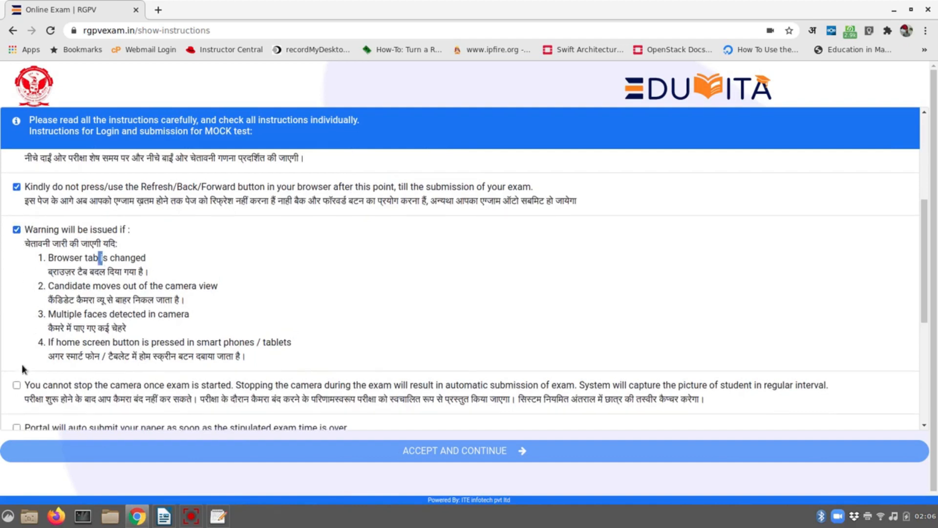
{"action": "scroll", "coordinate": [23, 342], "scroll_direction": "down", "scroll_amount": 3}
{"action": "left_click", "coordinate": [14, 297]}
{"action": "left_click", "coordinate": [16, 293]}
{"action": "left_click", "coordinate": [16, 335]}
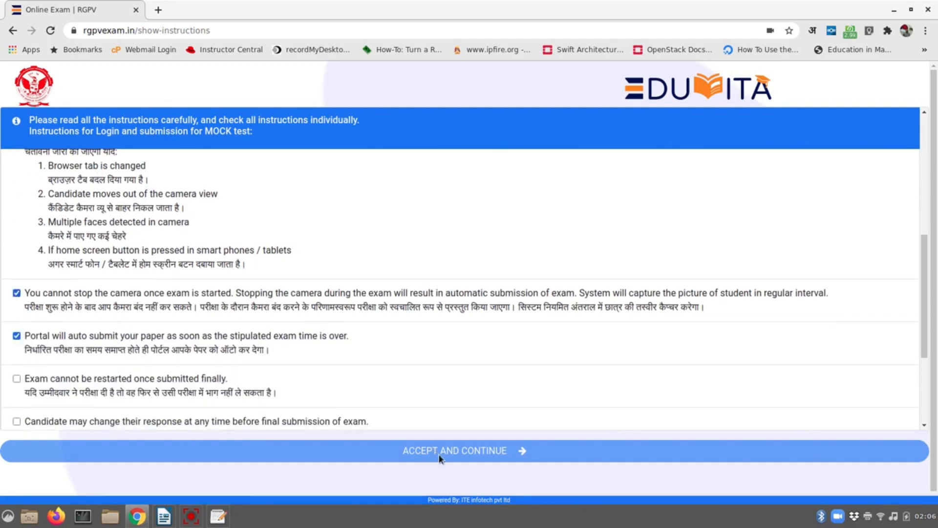
Step: Check off the last four instructions: no exam restart, changing responses, joining the Telegram group, and the question colour codes
{"action": "scroll", "coordinate": [405, 426], "scroll_direction": "down", "scroll_amount": 3}
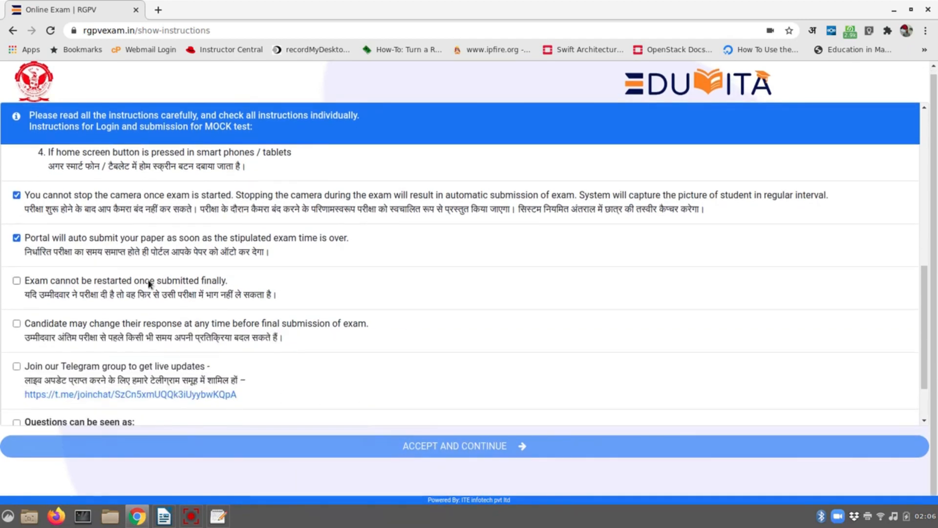
{"action": "left_click", "coordinate": [16, 281]}
{"action": "left_click", "coordinate": [16, 324]}
{"action": "left_click", "coordinate": [16, 366]}
{"action": "scroll", "coordinate": [14, 362], "scroll_direction": "down", "scroll_amount": 2}
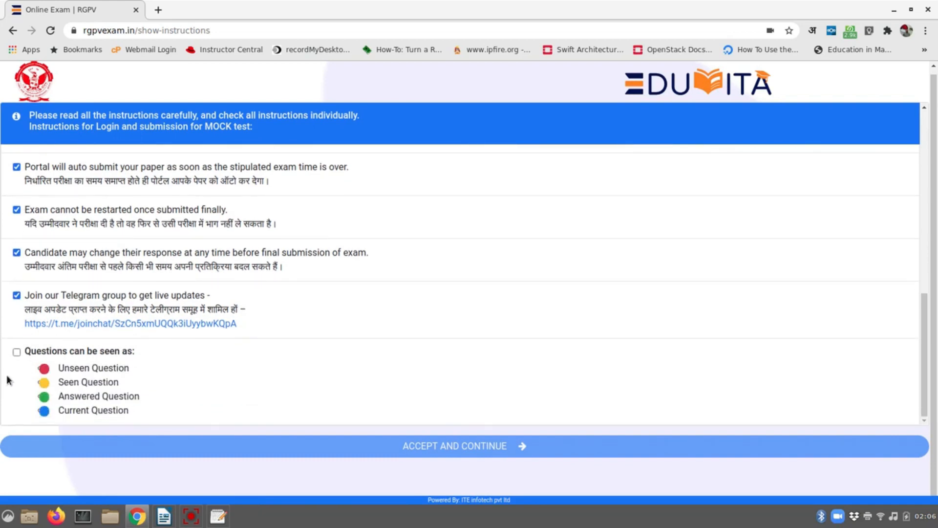
{"action": "left_click", "coordinate": [16, 352]}
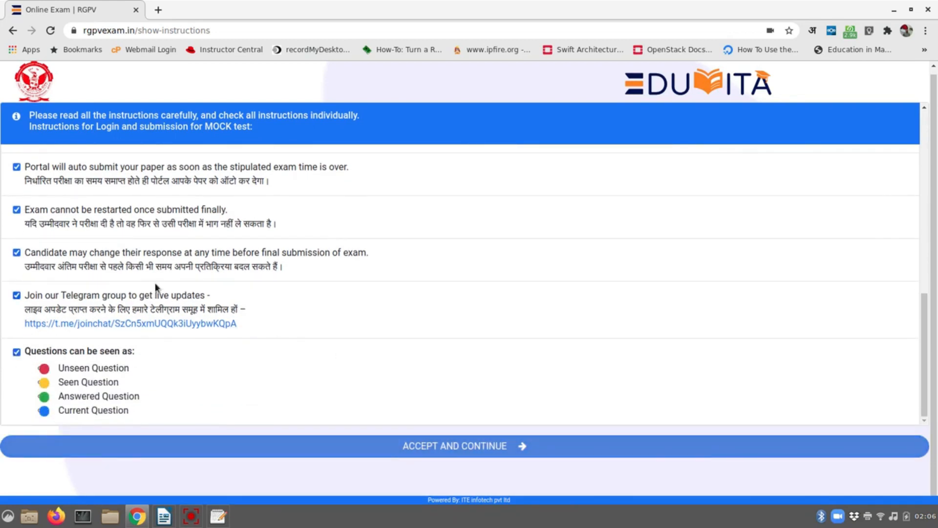
Step: Review the full list of checked mock test instructions and accept them to continue
{"action": "scroll", "coordinate": [185, 292], "scroll_direction": "up", "scroll_amount": 5}
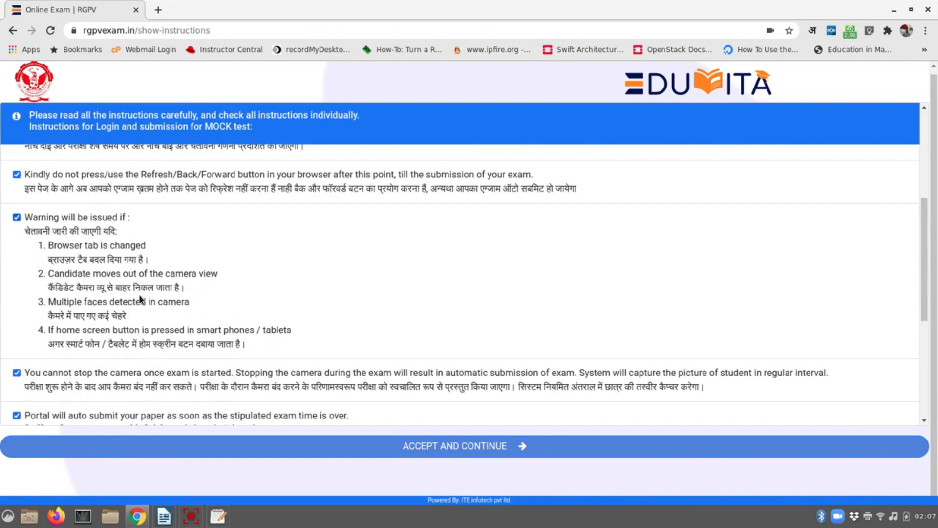
{"action": "scroll", "coordinate": [149, 302], "scroll_direction": "up", "scroll_amount": 3}
{"action": "scroll", "coordinate": [149, 303], "scroll_direction": "up", "scroll_amount": 2}
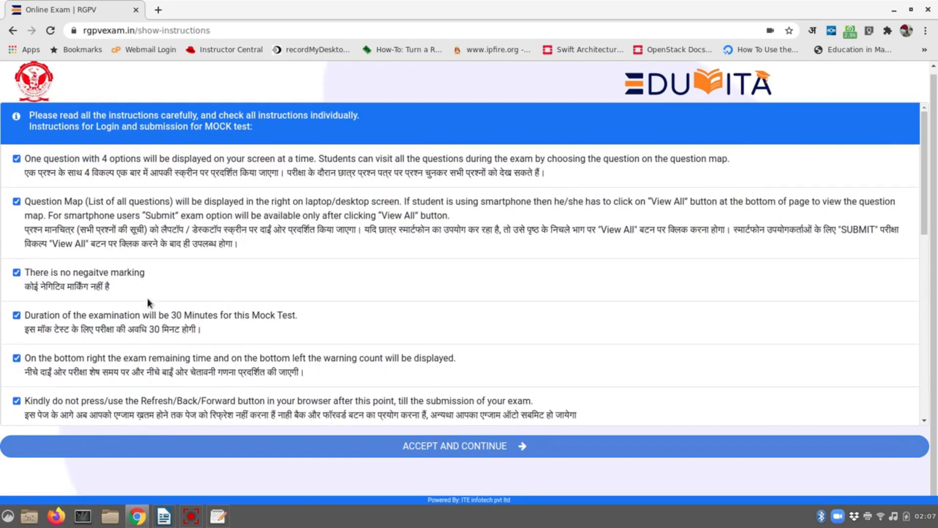
{"action": "scroll", "coordinate": [150, 304], "scroll_direction": "up", "scroll_amount": 1}
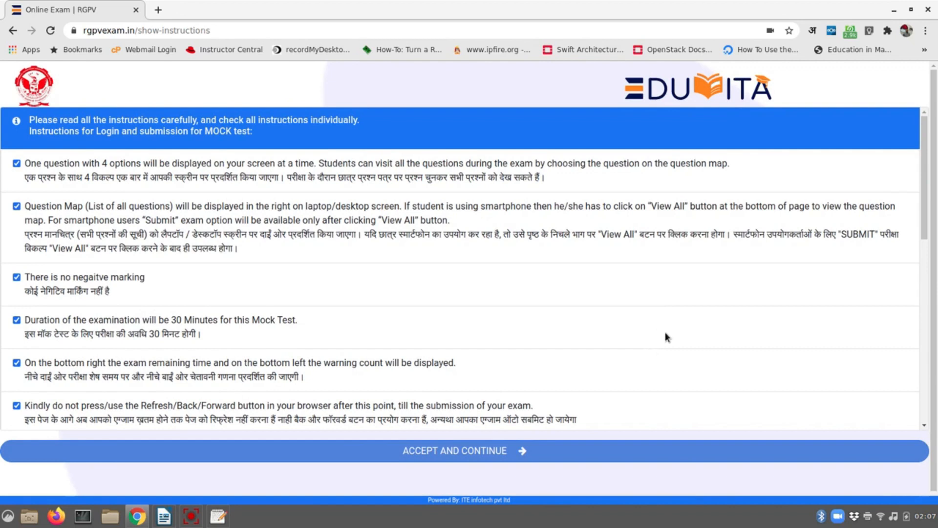
{"action": "scroll", "coordinate": [660, 339], "scroll_direction": "down", "scroll_amount": 3}
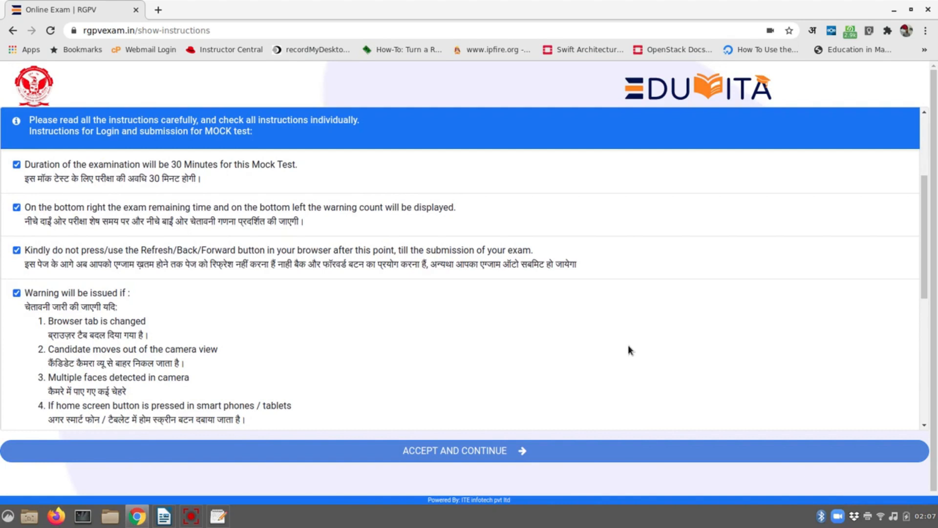
{"action": "scroll", "coordinate": [524, 363], "scroll_direction": "down", "scroll_amount": 4}
{"action": "scroll", "coordinate": [523, 363], "scroll_direction": "down", "scroll_amount": 2}
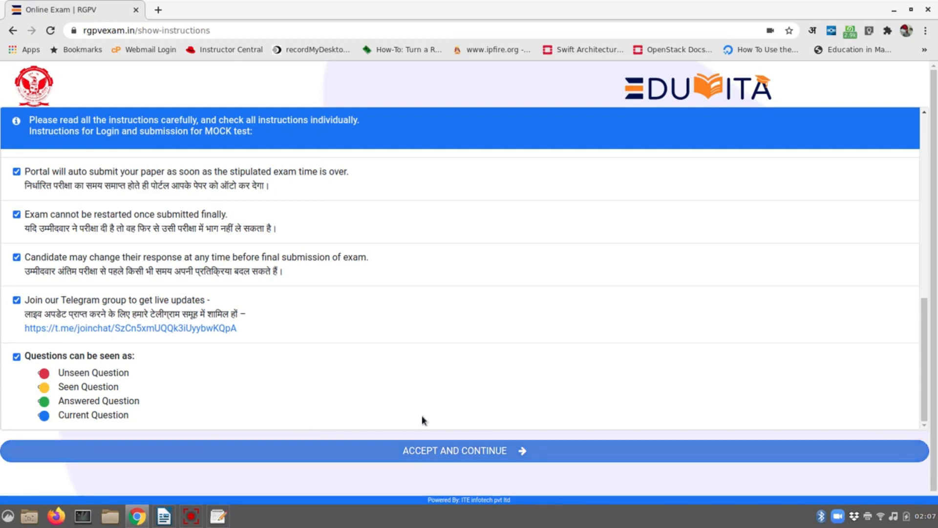
{"action": "left_click", "coordinate": [488, 447]}
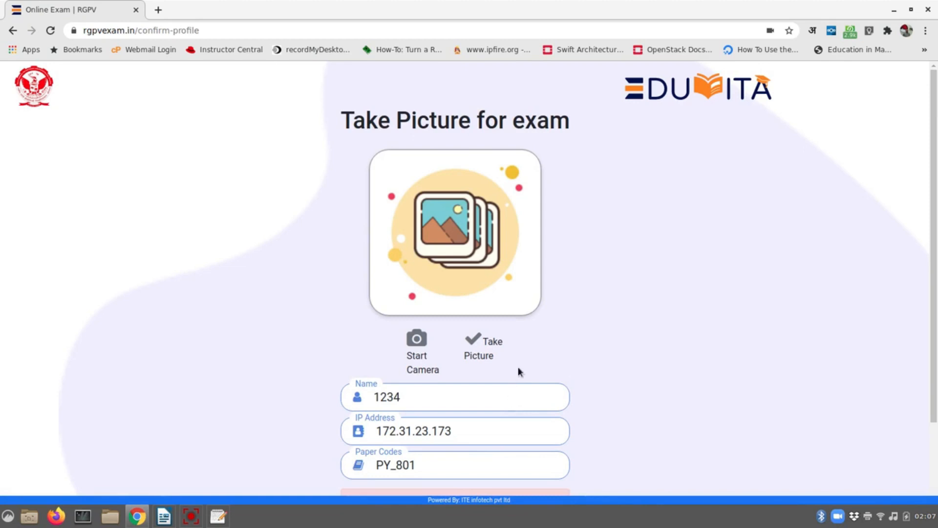
Step: Start the camera, take the student's exam picture, and accept the profile to enter the exam
{"action": "left_click", "coordinate": [425, 340]}
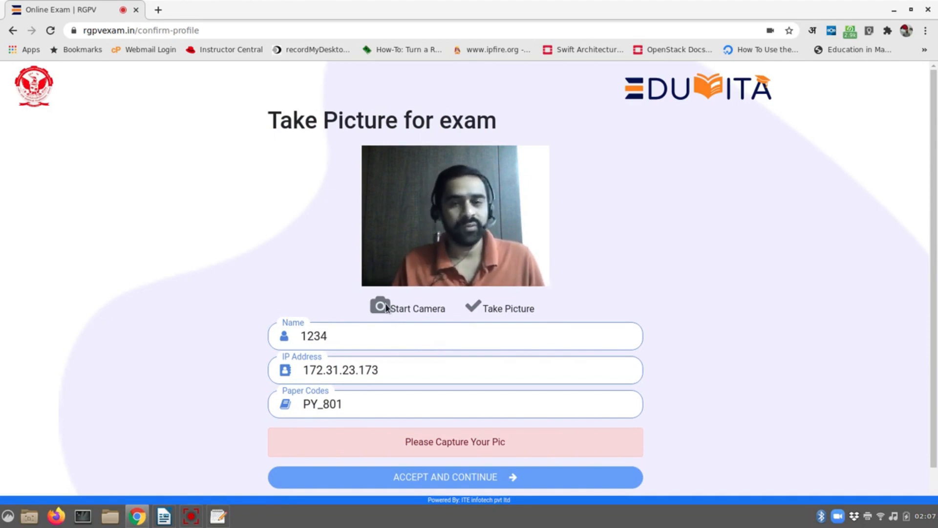
{"action": "left_click", "coordinate": [470, 306]}
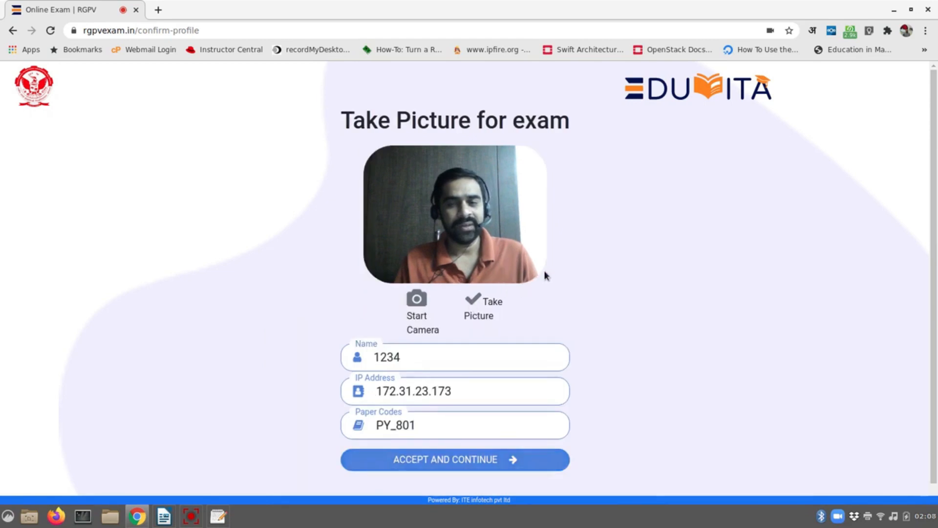
{"action": "left_click", "coordinate": [480, 304]}
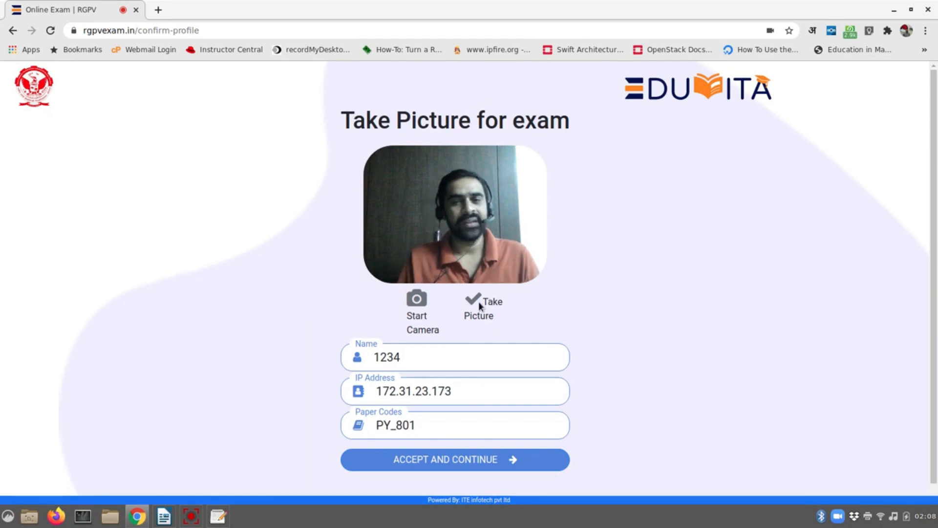
{"action": "scroll", "coordinate": [468, 420], "scroll_direction": "down", "scroll_amount": 1}
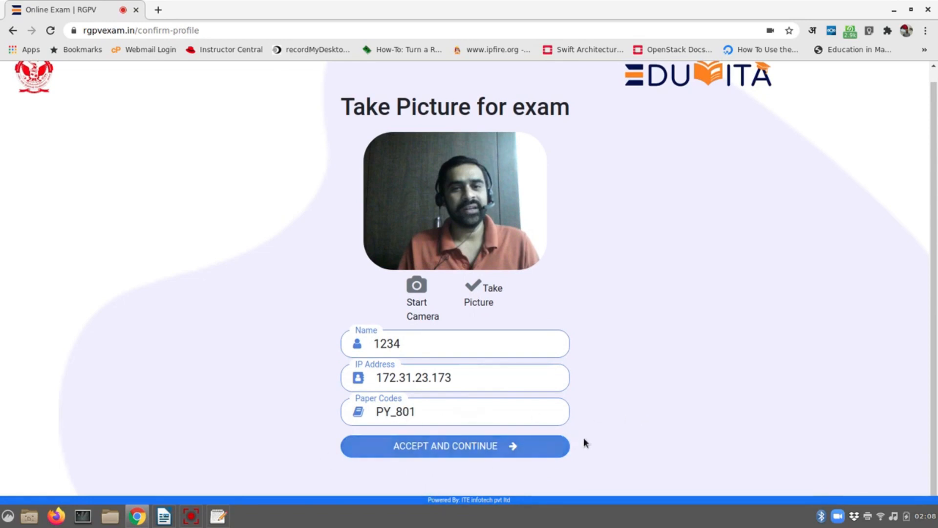
{"action": "left_click", "coordinate": [497, 457]}
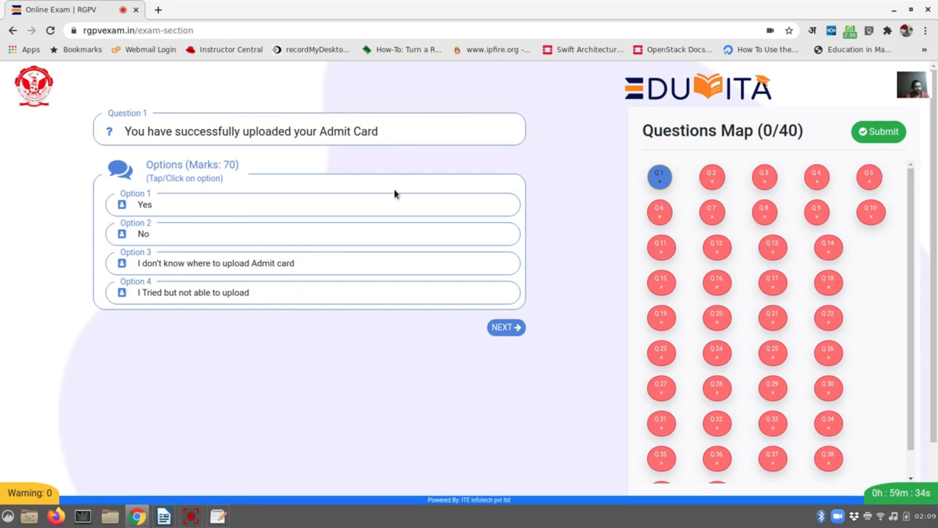
Step: Answer questions 1 to 4 with Yes, No problem, Incorrect and Correct, and go on to question 5
{"action": "left_click", "coordinate": [206, 206]}
{"action": "left_click", "coordinate": [505, 327]}
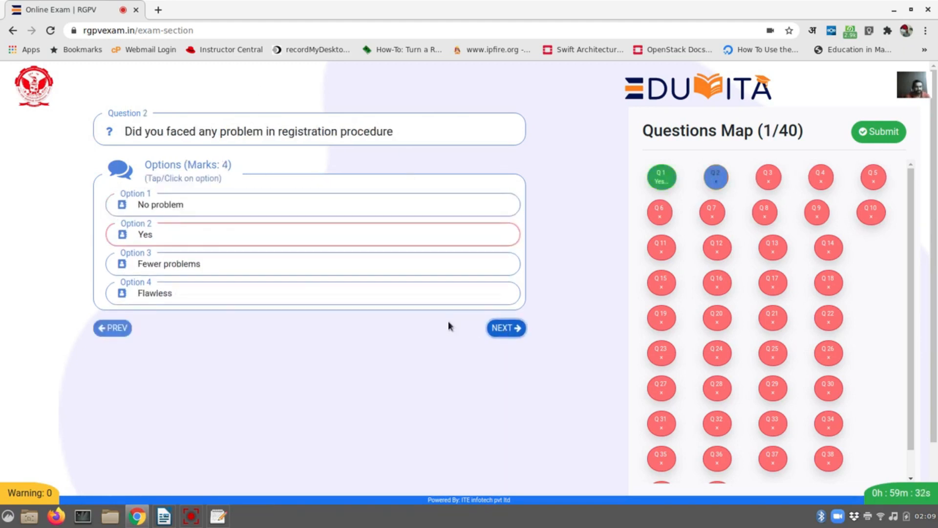
{"action": "left_click", "coordinate": [245, 210]}
{"action": "left_click", "coordinate": [493, 332]}
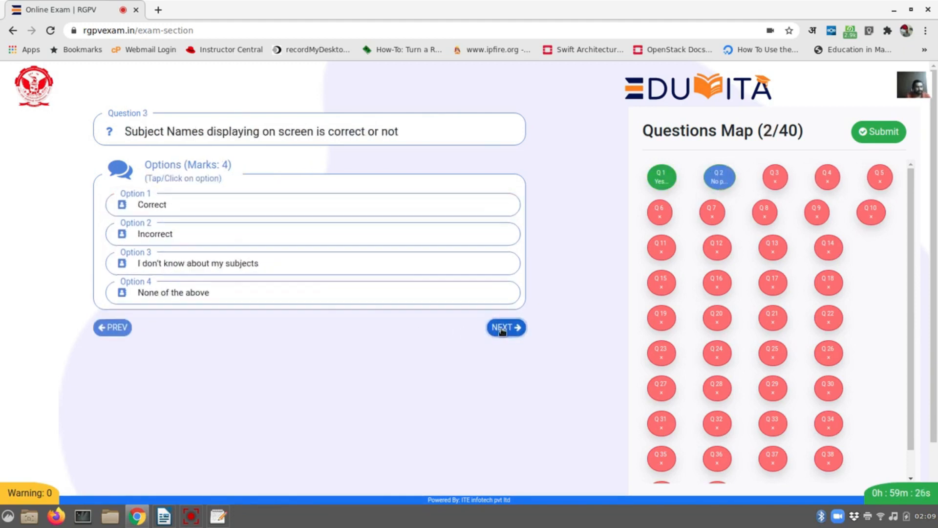
{"action": "left_click", "coordinate": [225, 235]}
{"action": "left_click", "coordinate": [515, 331]}
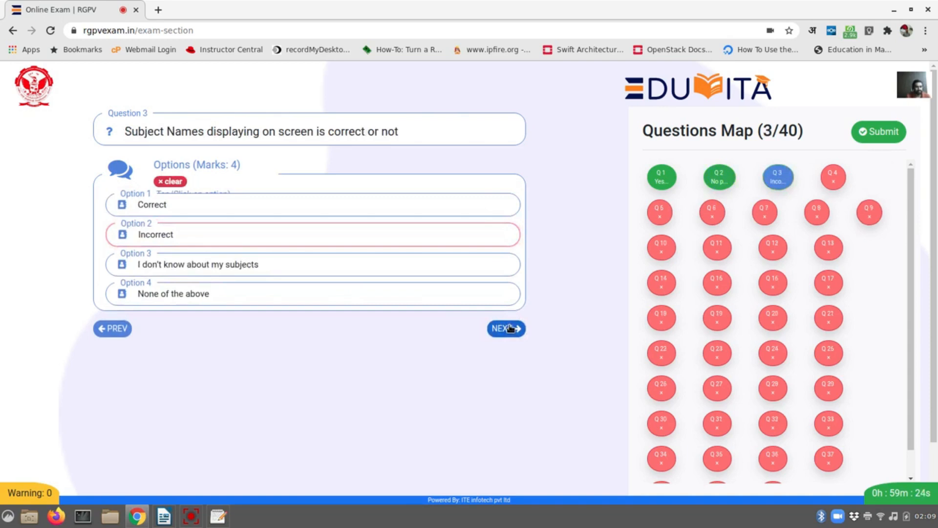
{"action": "left_click", "coordinate": [257, 204]}
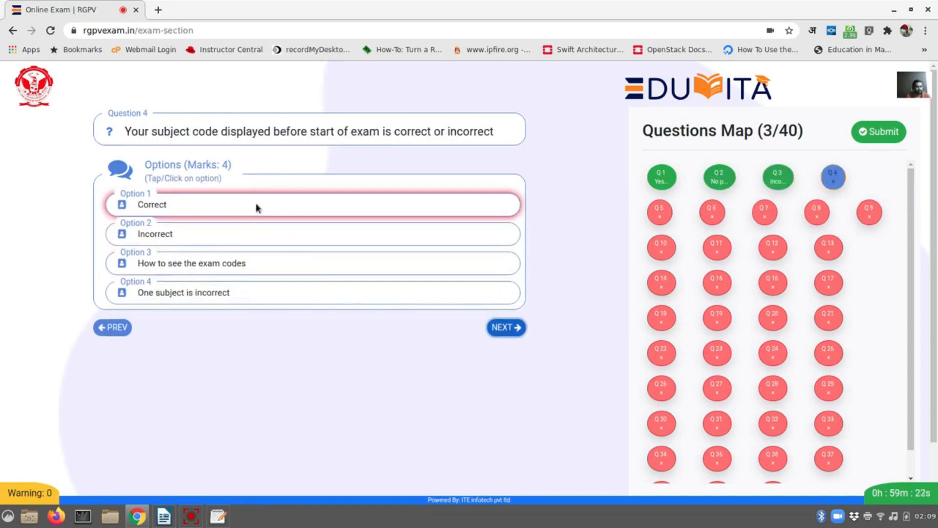
{"action": "left_click", "coordinate": [511, 331]}
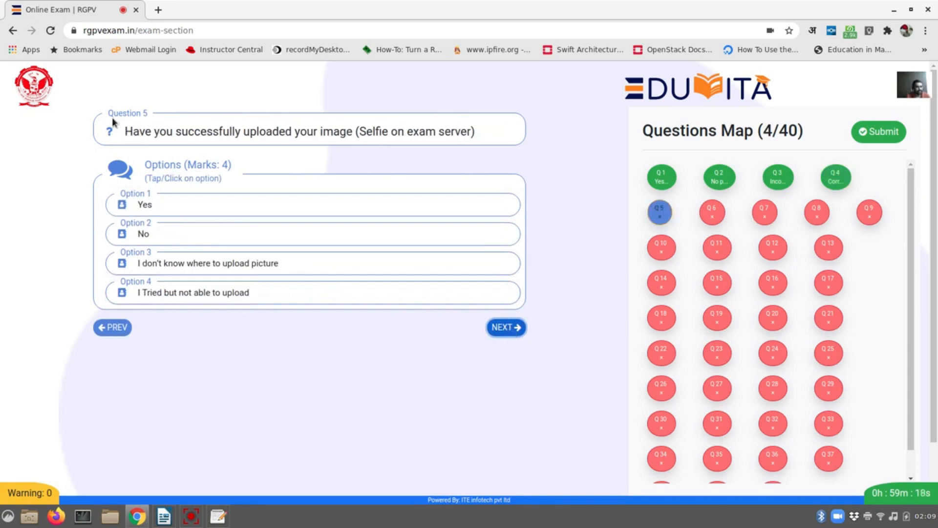
Step: Answer questions 5 to 8 with No, Incorrect, Correct and Yes, and go on to question 9
{"action": "left_click", "coordinate": [211, 234]}
{"action": "left_click", "coordinate": [521, 328]}
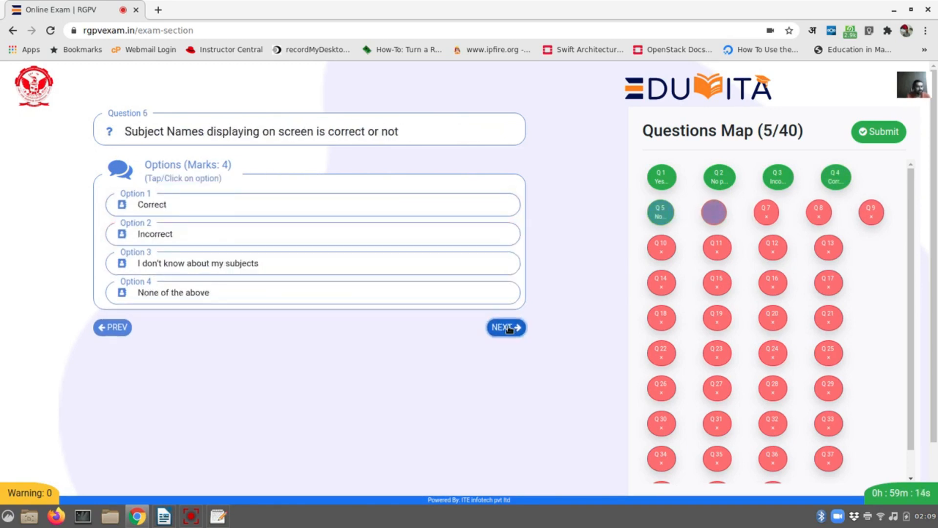
{"action": "left_click", "coordinate": [221, 232]}
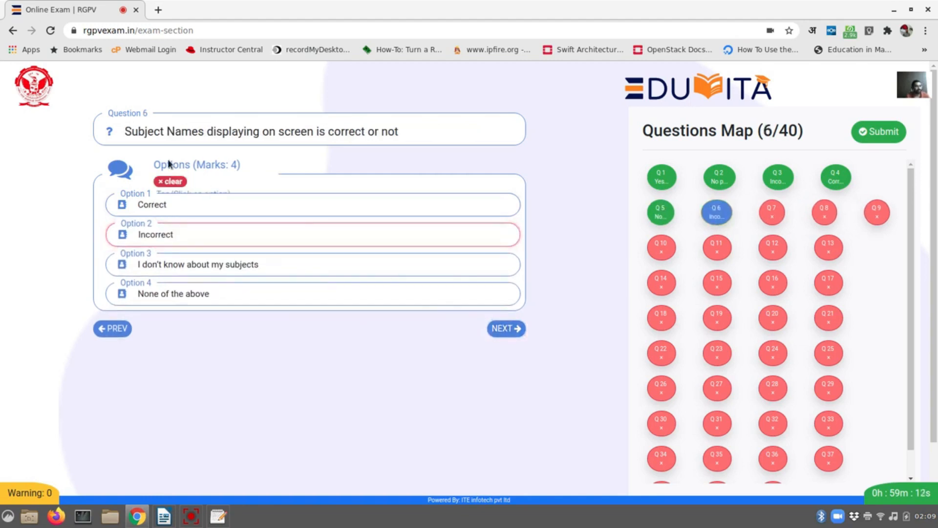
{"action": "left_click", "coordinate": [504, 328]}
{"action": "left_click", "coordinate": [209, 203]}
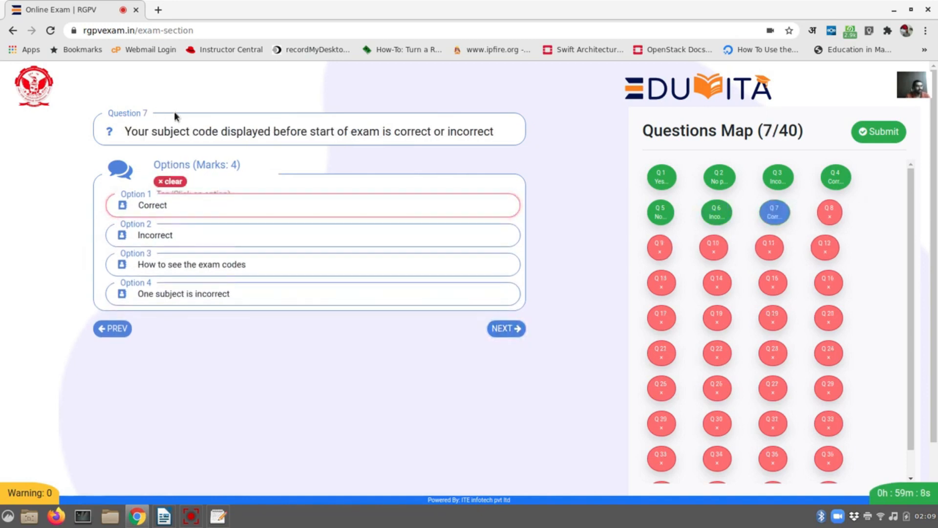
{"action": "left_click", "coordinate": [506, 327]}
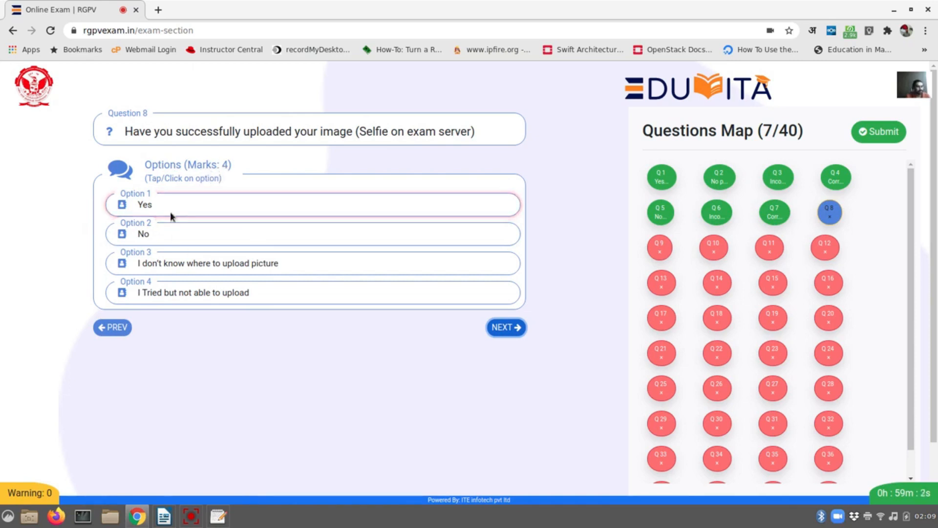
{"action": "left_click", "coordinate": [212, 202]}
{"action": "left_click", "coordinate": [517, 329]}
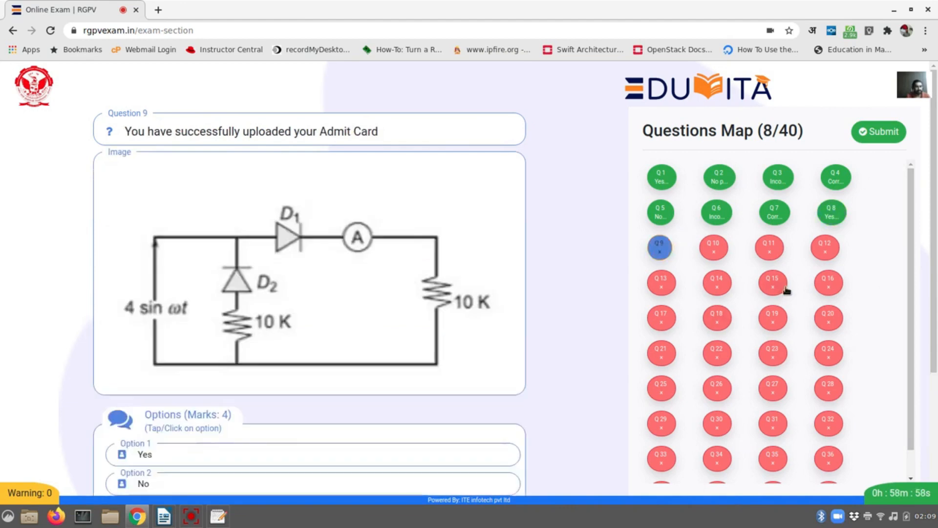
Step: Look over the questions map, answer questions 9 to 11 with No, Back Propagation network and Checking, and go on to question 12
{"action": "scroll", "coordinate": [796, 318], "scroll_direction": "down", "scroll_amount": 4}
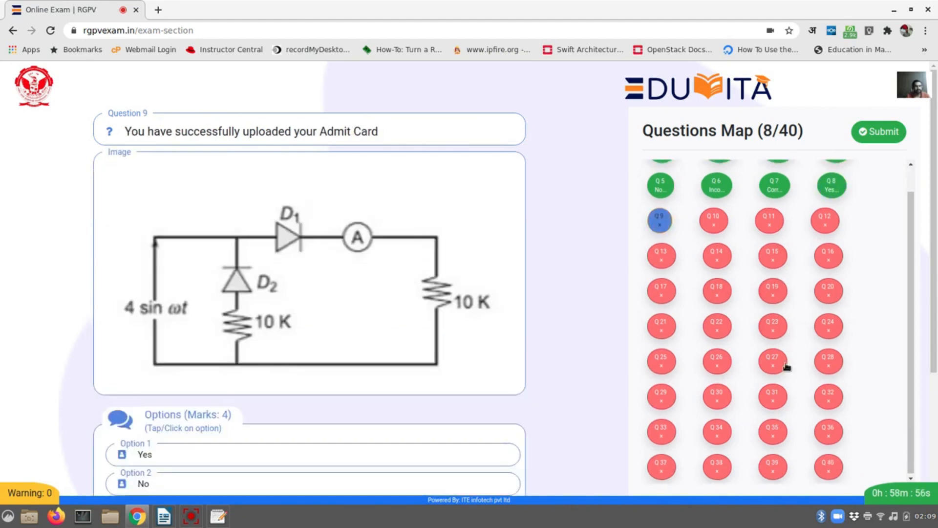
{"action": "scroll", "coordinate": [621, 430], "scroll_direction": "up", "scroll_amount": 3}
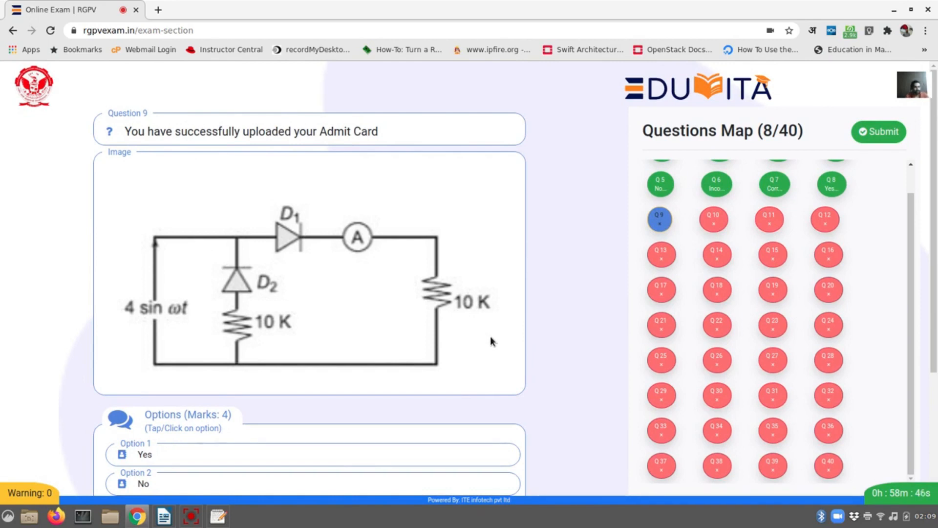
{"action": "scroll", "coordinate": [421, 344], "scroll_direction": "down", "scroll_amount": 4}
{"action": "left_click", "coordinate": [222, 299]}
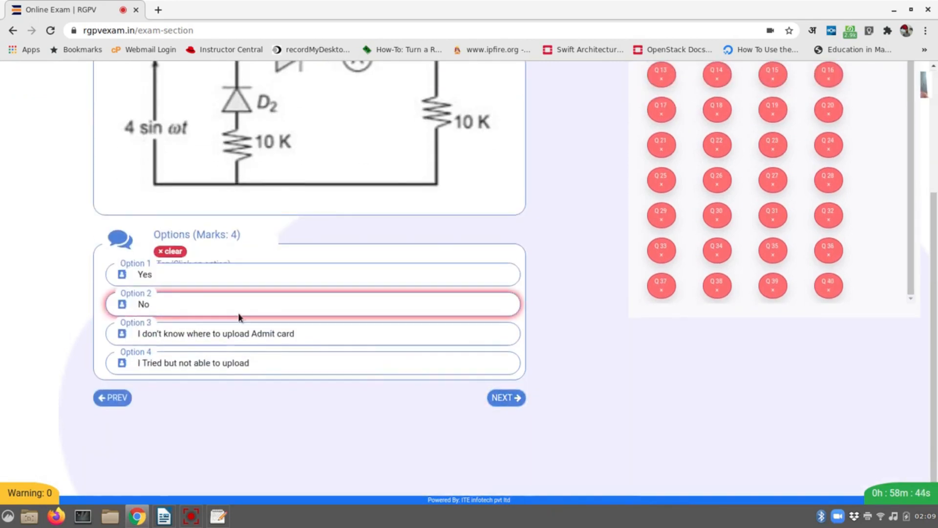
{"action": "left_click", "coordinate": [507, 398]}
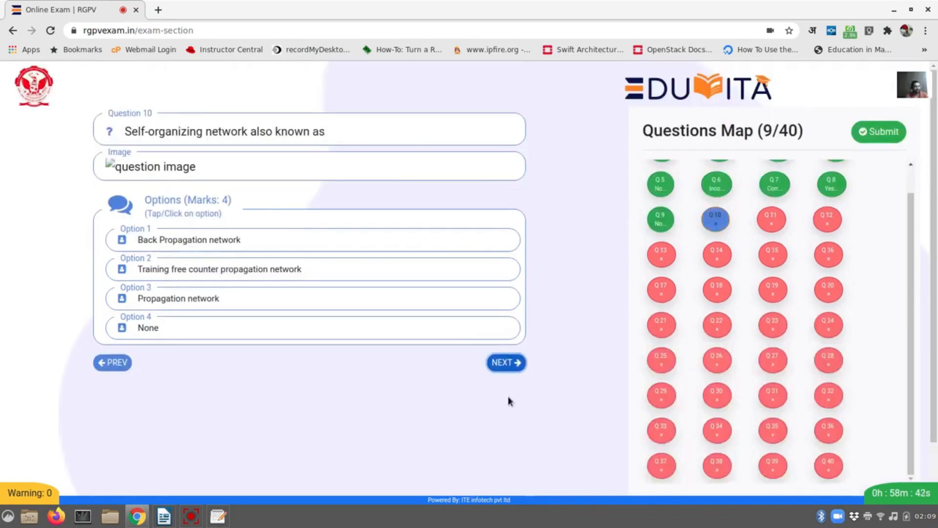
{"action": "left_click", "coordinate": [292, 249]}
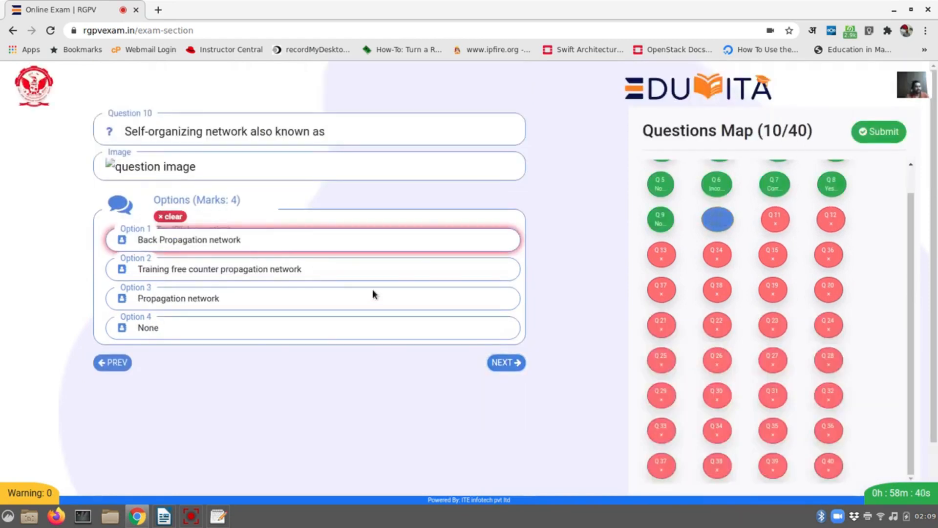
{"action": "left_click", "coordinate": [518, 366]}
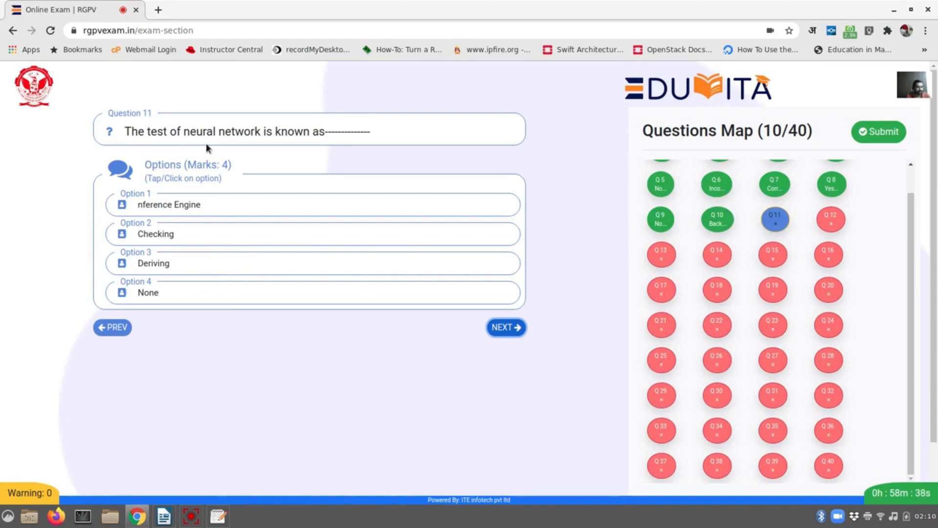
{"action": "left_click", "coordinate": [215, 233]}
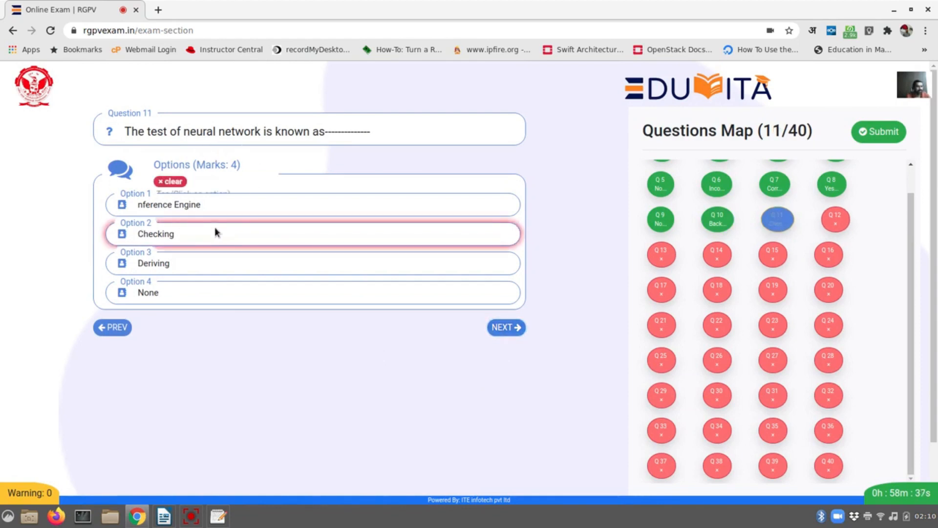
{"action": "left_click", "coordinate": [515, 335]}
Step: Answer question 12 with Dilemma, question 13 with continuous and question 14 with its second option, and go on to question 15
{"action": "left_click", "coordinate": [426, 205]}
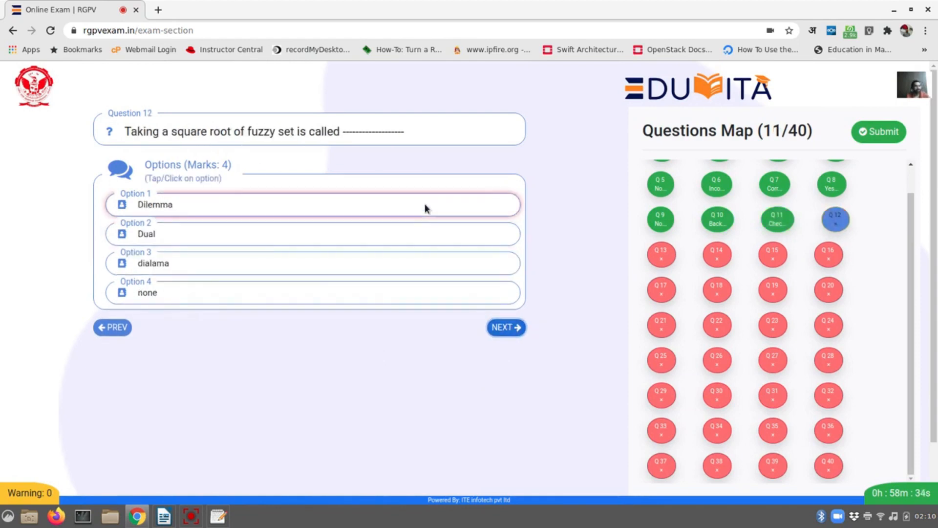
{"action": "left_click", "coordinate": [518, 326]}
{"action": "left_click", "coordinate": [195, 226]}
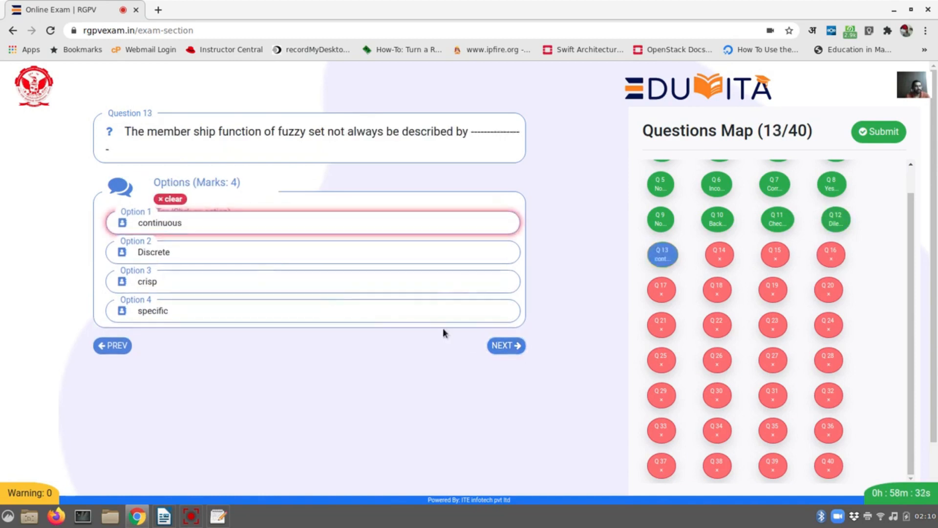
{"action": "left_click", "coordinate": [505, 345]}
{"action": "left_click", "coordinate": [259, 235]}
{"action": "left_click", "coordinate": [506, 327]}
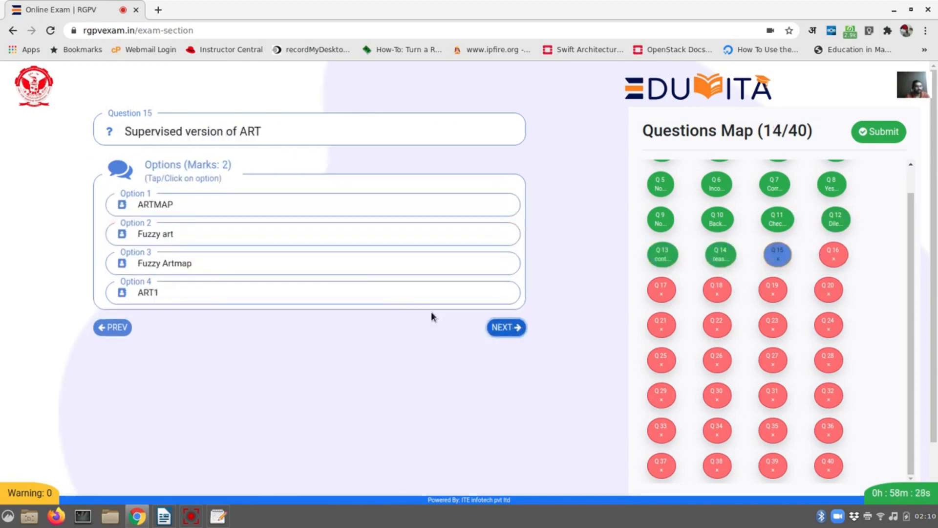
Step: Answer questions 15 to 17 with ARTMAP, ART1 and contradiction, and go on to question 18
{"action": "left_click", "coordinate": [296, 210]}
{"action": "left_click", "coordinate": [503, 327]}
{"action": "left_click", "coordinate": [286, 203]}
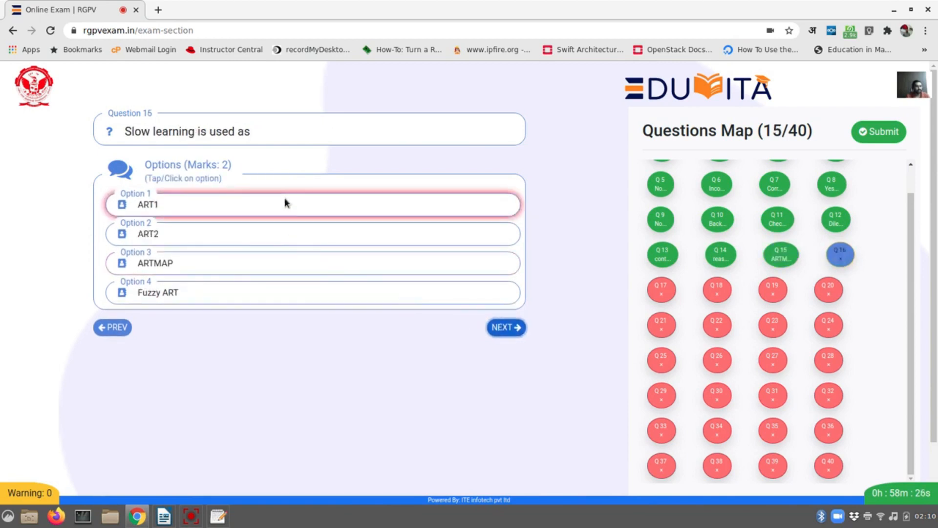
{"action": "left_click", "coordinate": [496, 327]}
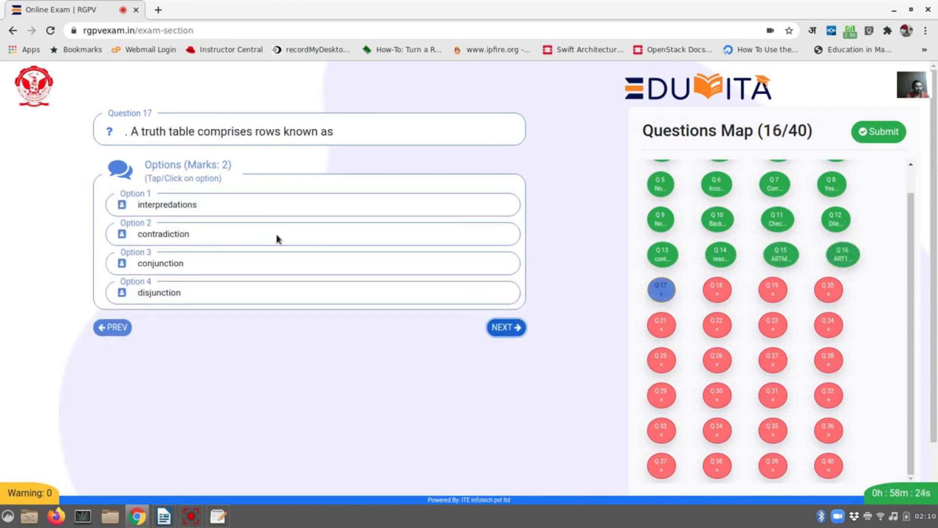
{"action": "left_click", "coordinate": [277, 238]}
{"action": "left_click", "coordinate": [506, 327]}
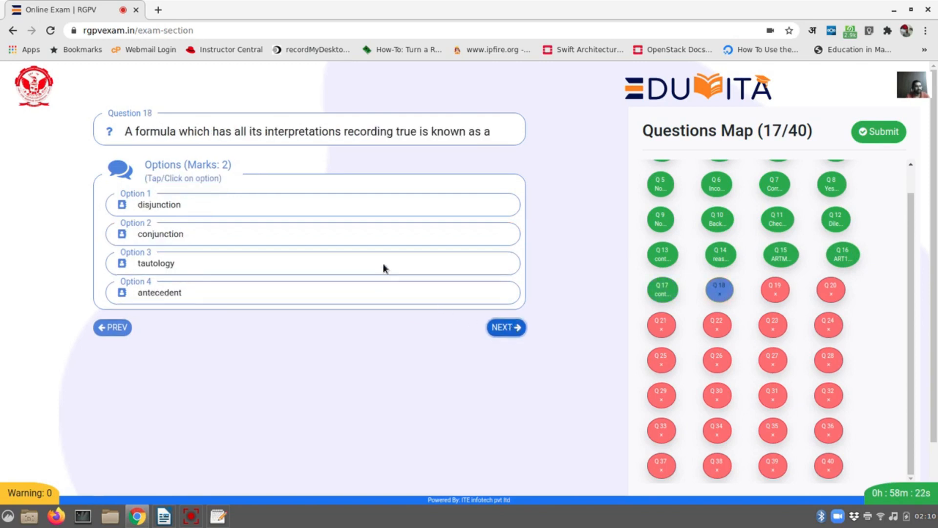
Step: Answer question 18 with disjunction, question 19 with fuzzification and question 20 with its first option, and go on to question 21
{"action": "left_click", "coordinate": [368, 205]}
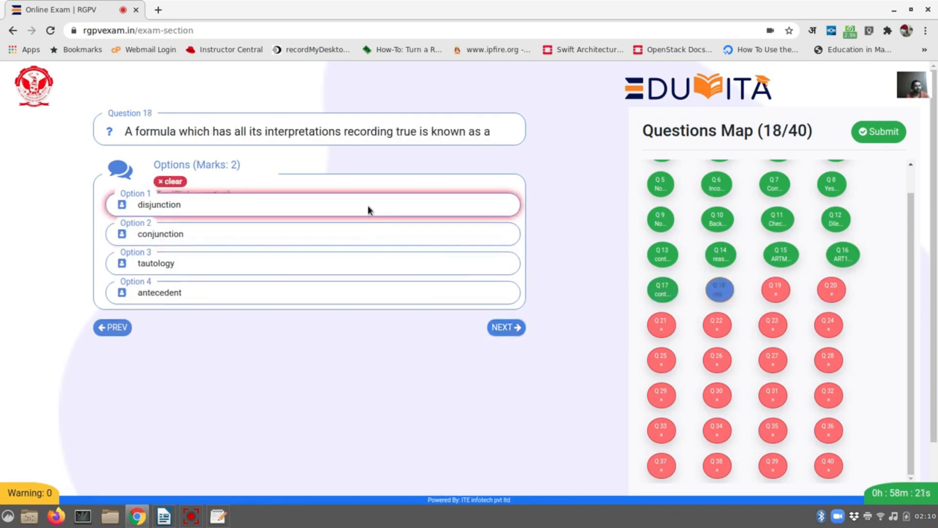
{"action": "left_click", "coordinate": [508, 333]}
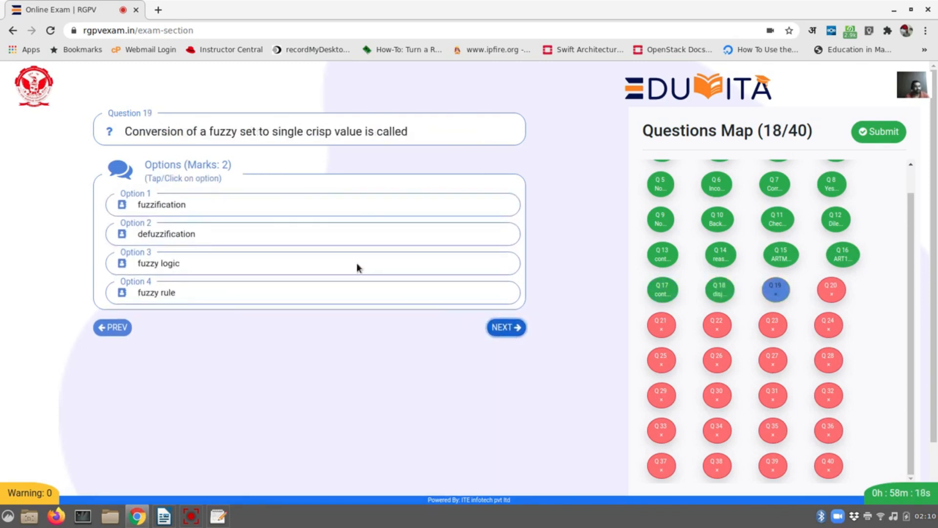
{"action": "left_click", "coordinate": [330, 206]}
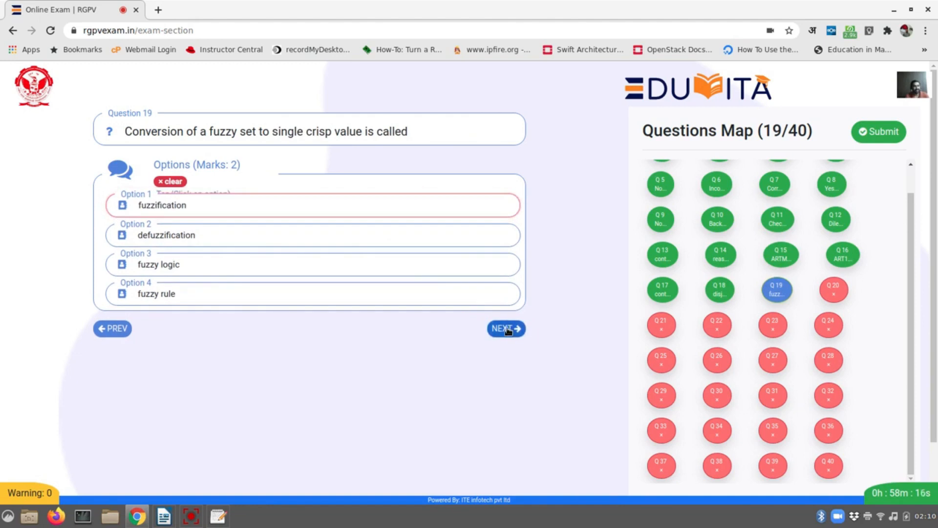
{"action": "left_click", "coordinate": [507, 328]}
{"action": "left_click", "coordinate": [263, 208]}
{"action": "left_click", "coordinate": [503, 329]}
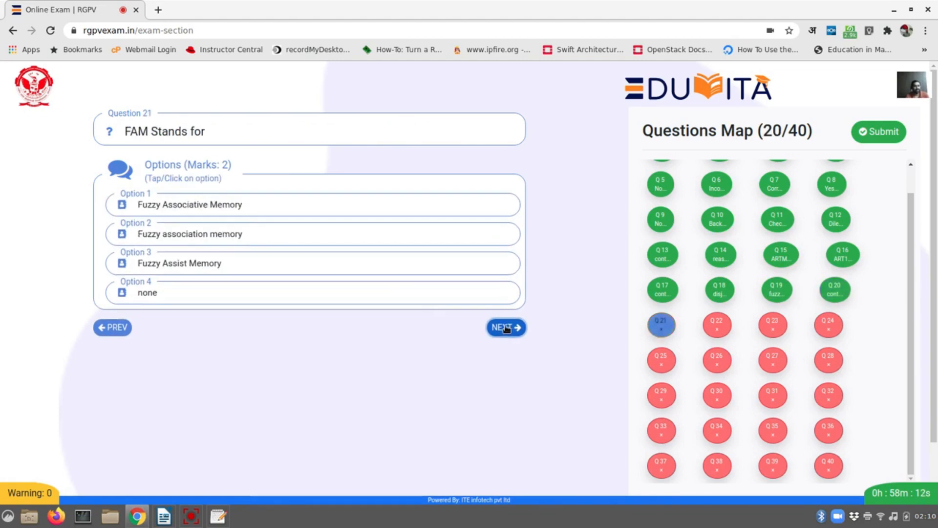
Step: Answer questions 21 to 24 with Fuzzy association memory, Stability dilemma, the first option and information processing paradigm, and go on to question 25
{"action": "left_click", "coordinate": [270, 258]}
{"action": "left_click", "coordinate": [279, 233]}
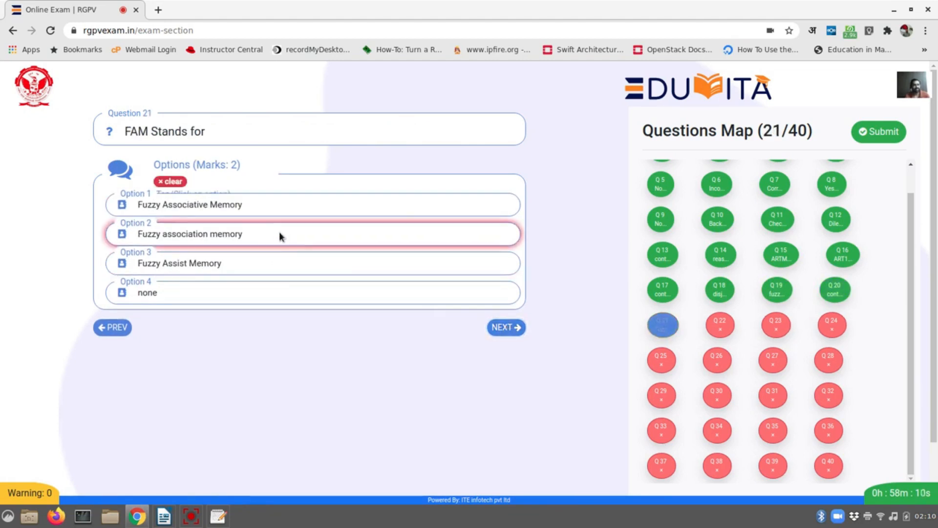
{"action": "left_click", "coordinate": [496, 324]}
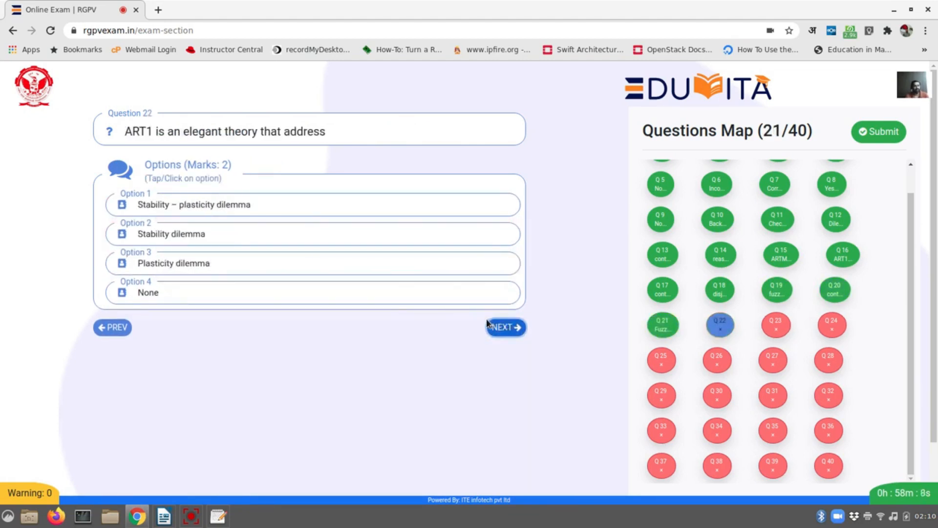
{"action": "left_click", "coordinate": [282, 232]}
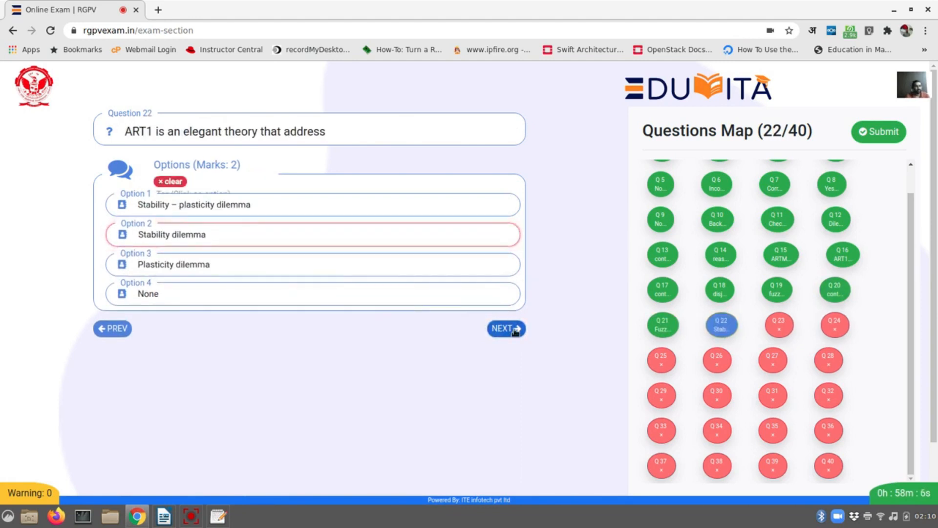
{"action": "left_click", "coordinate": [503, 327]}
{"action": "left_click", "coordinate": [285, 228]}
{"action": "left_click", "coordinate": [504, 346]}
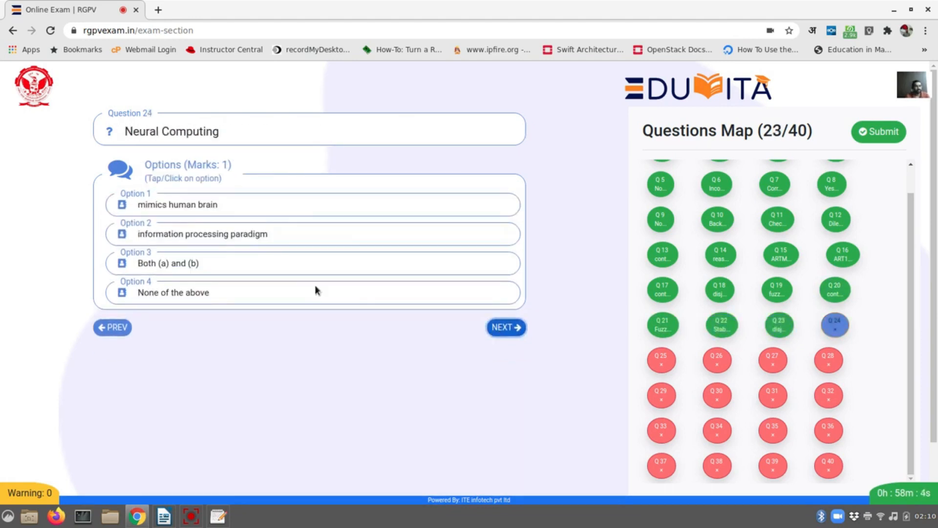
{"action": "left_click", "coordinate": [283, 244]}
{"action": "left_click", "coordinate": [499, 327]}
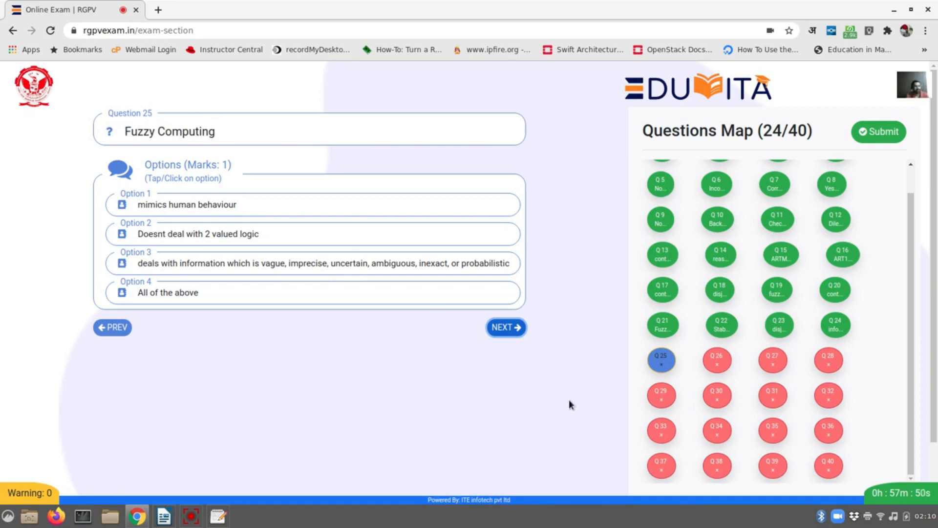
Step: Leave question 25 unanswered, jump to question 35, answer it with Weight, and go on to question 36
{"action": "scroll", "coordinate": [569, 399], "scroll_direction": "down", "scroll_amount": 2}
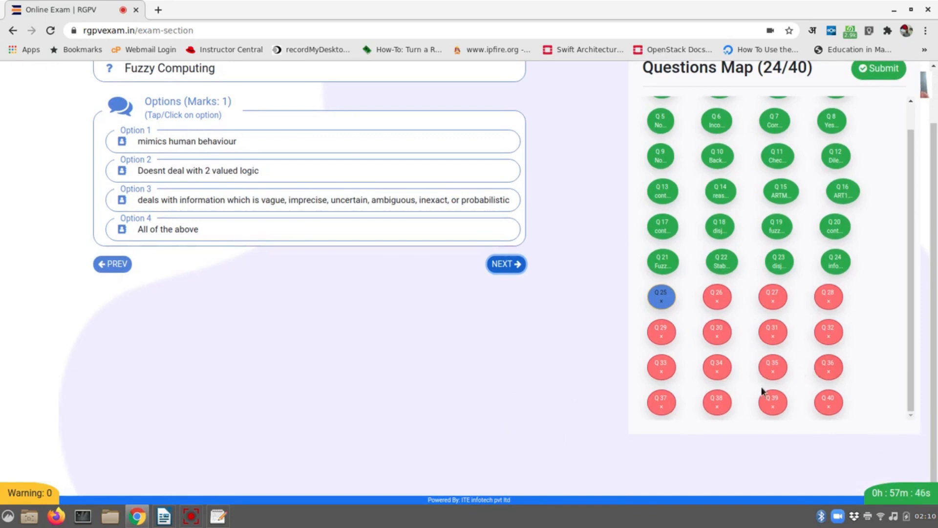
{"action": "left_click", "coordinate": [773, 367]}
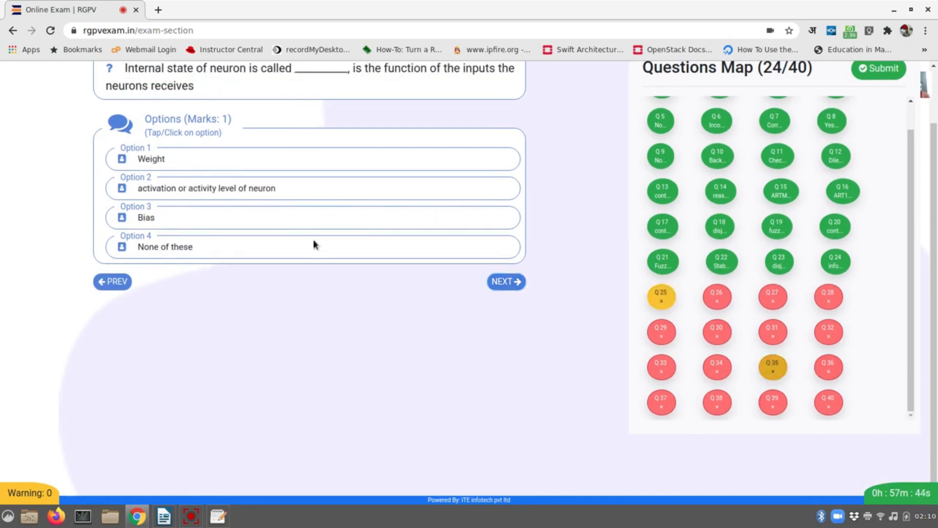
{"action": "left_click", "coordinate": [212, 222]}
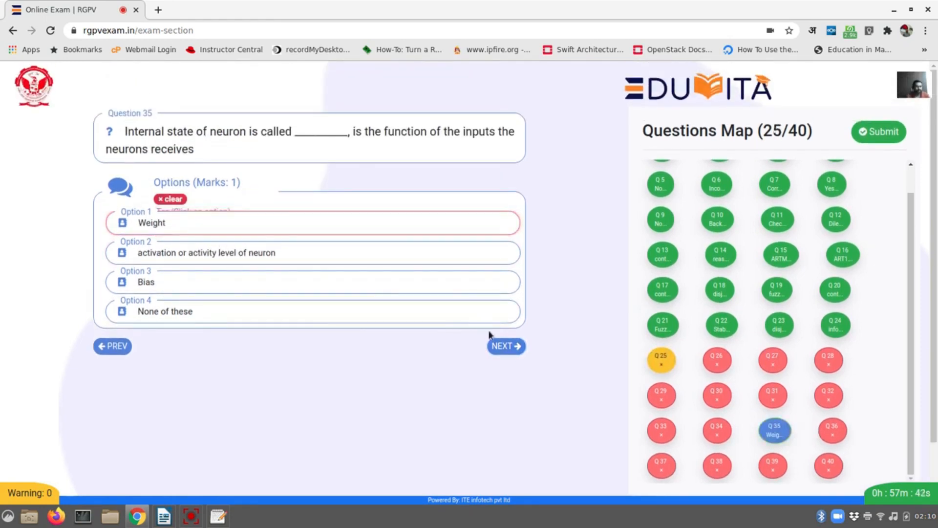
{"action": "left_click", "coordinate": [503, 347]}
Step: Jump to question 26, select and clear an answer, choose Fuzzy Networks and Artificial Intelligence, and go on to question 27
{"action": "left_click", "coordinate": [723, 357]}
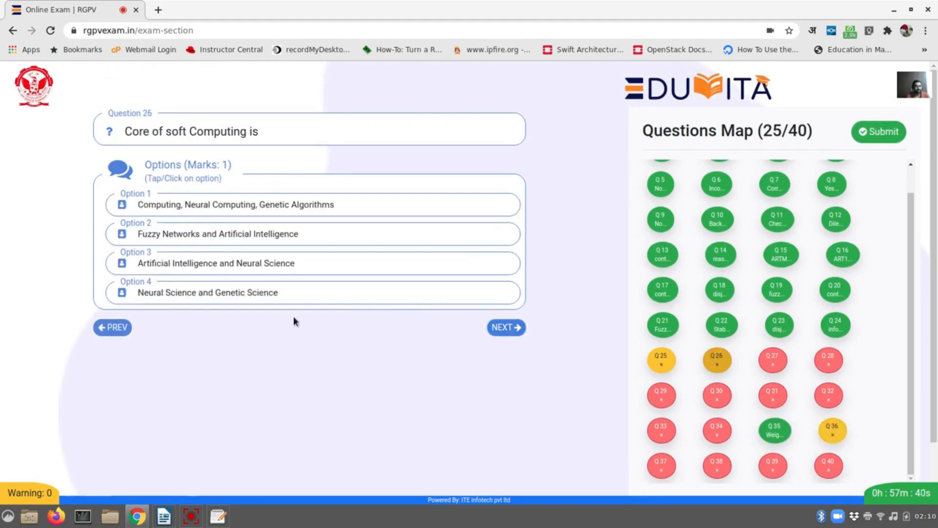
{"action": "left_click", "coordinate": [244, 233]}
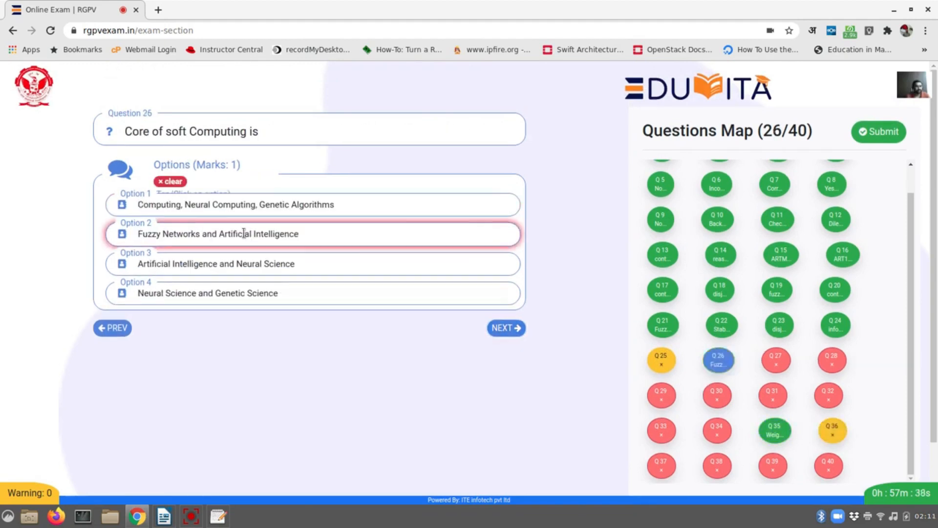
{"action": "left_click", "coordinate": [170, 182]}
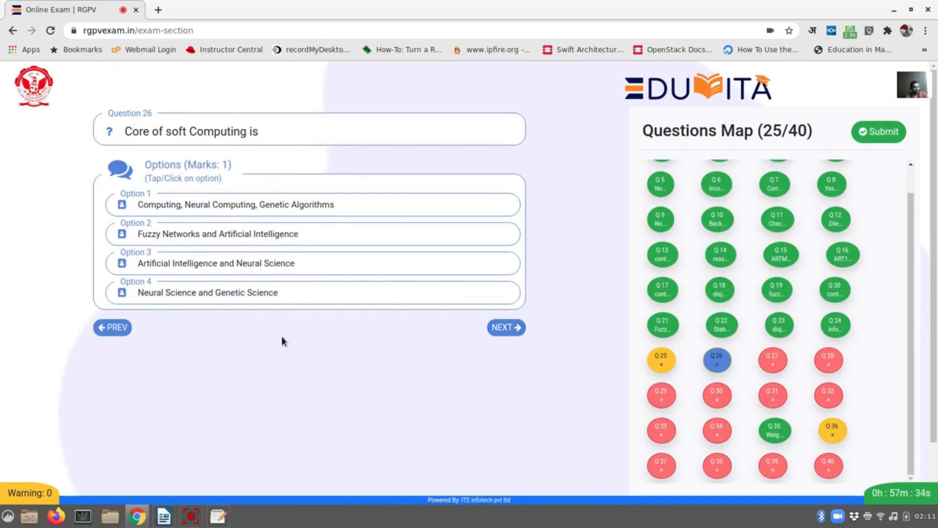
{"action": "left_click", "coordinate": [374, 233]}
{"action": "left_click", "coordinate": [504, 328]}
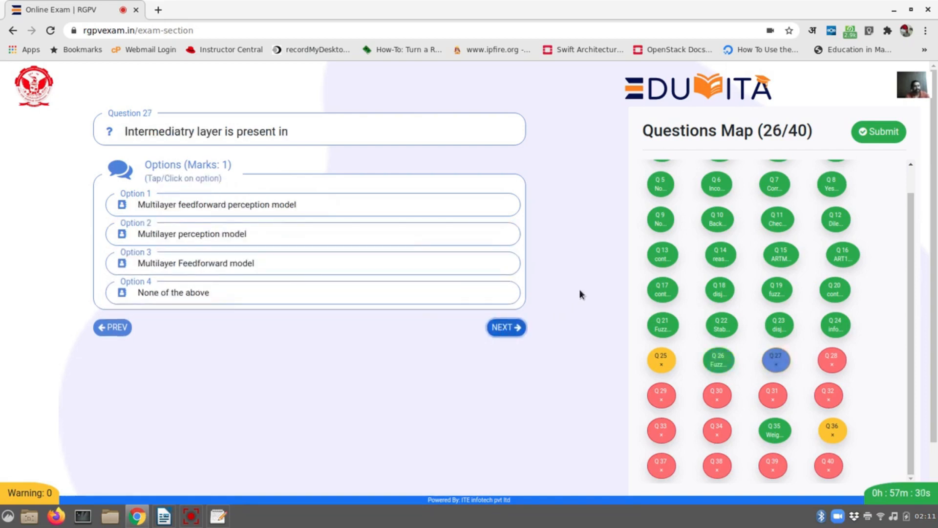
Step: Submit the exam with the remaining questions unanswered and confirm the submission
{"action": "left_click", "coordinate": [869, 133]}
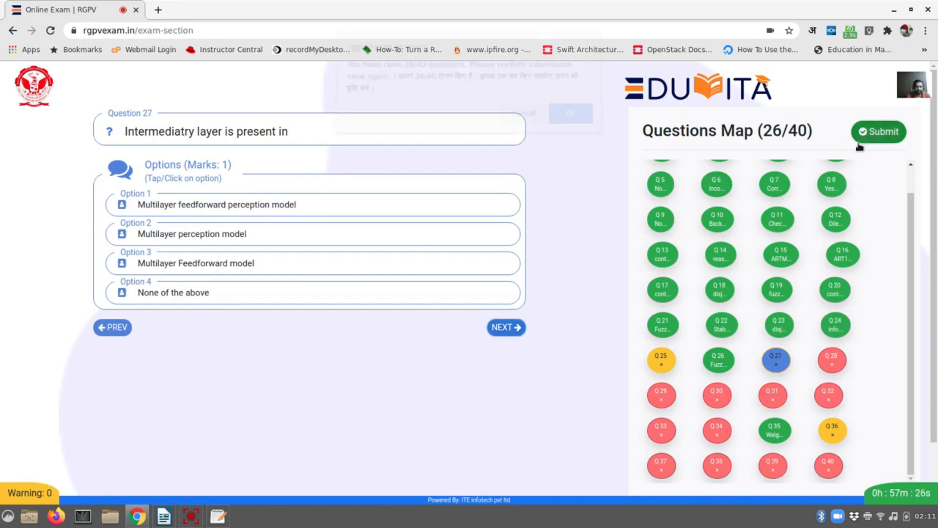
{"action": "left_click", "coordinate": [190, 520]}
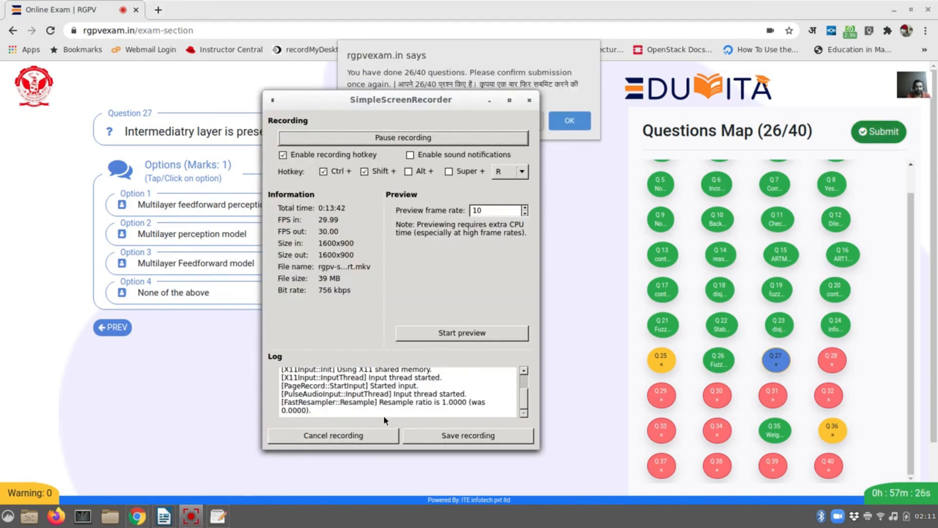
{"action": "left_click", "coordinate": [487, 102]}
{"action": "left_click", "coordinate": [556, 118]}
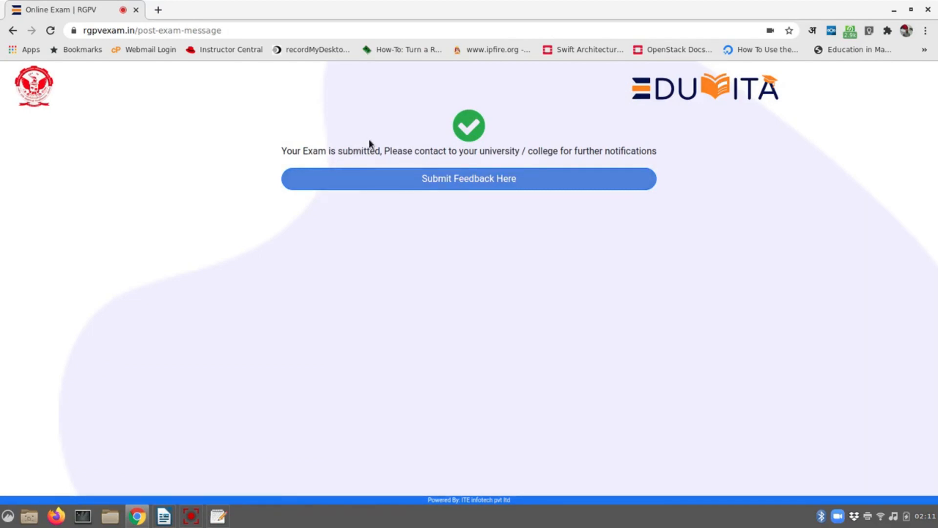
Step: Switch to the online exam FAQ document in LibreOffice Writer and read it from the beginning through question 3
{"action": "left_click", "coordinate": [164, 516]}
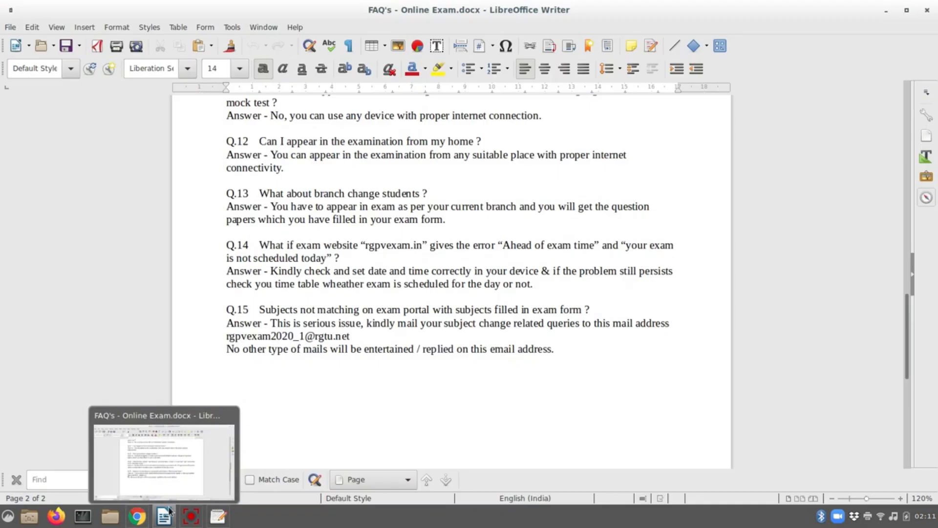
{"action": "scroll", "coordinate": [328, 269], "scroll_direction": "up", "scroll_amount": 6}
{"action": "scroll", "coordinate": [327, 269], "scroll_direction": "up", "scroll_amount": 10}
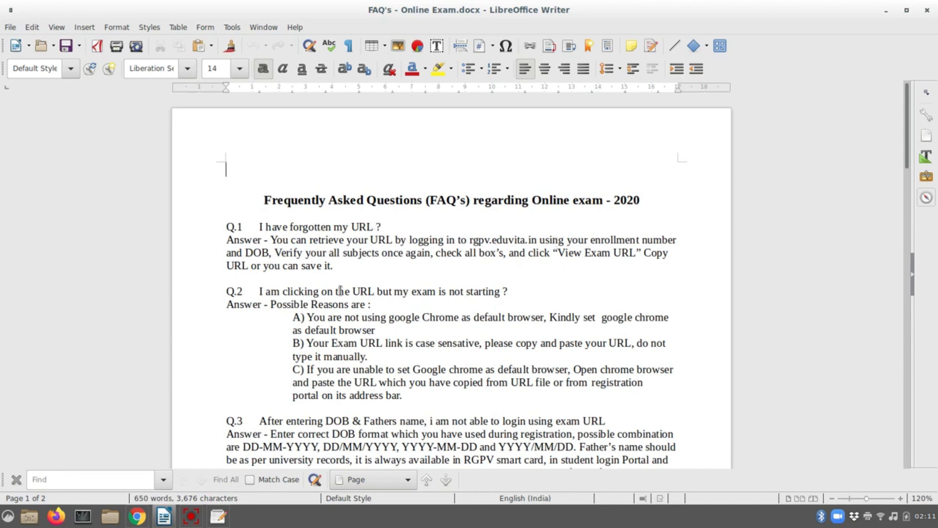
{"action": "scroll", "coordinate": [409, 308], "scroll_direction": "down", "scroll_amount": 3}
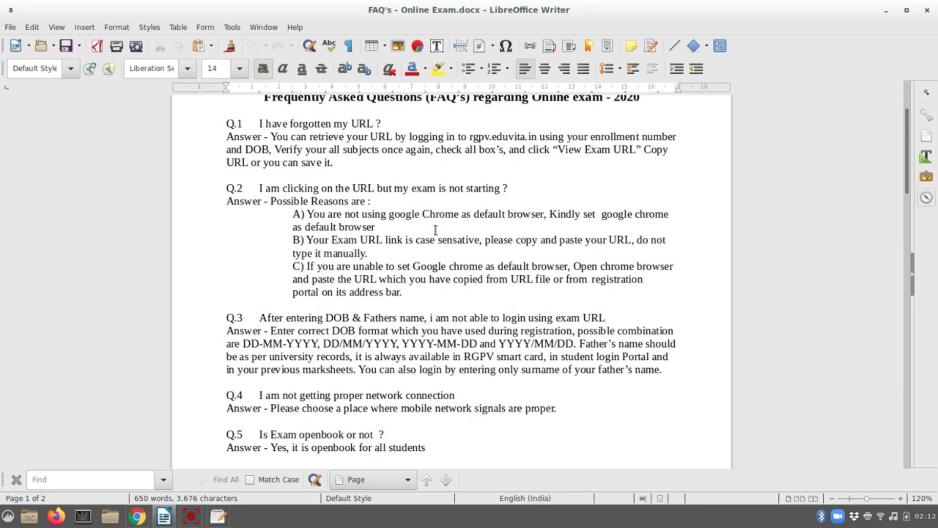
{"action": "scroll", "coordinate": [406, 289], "scroll_direction": "down", "scroll_amount": 3}
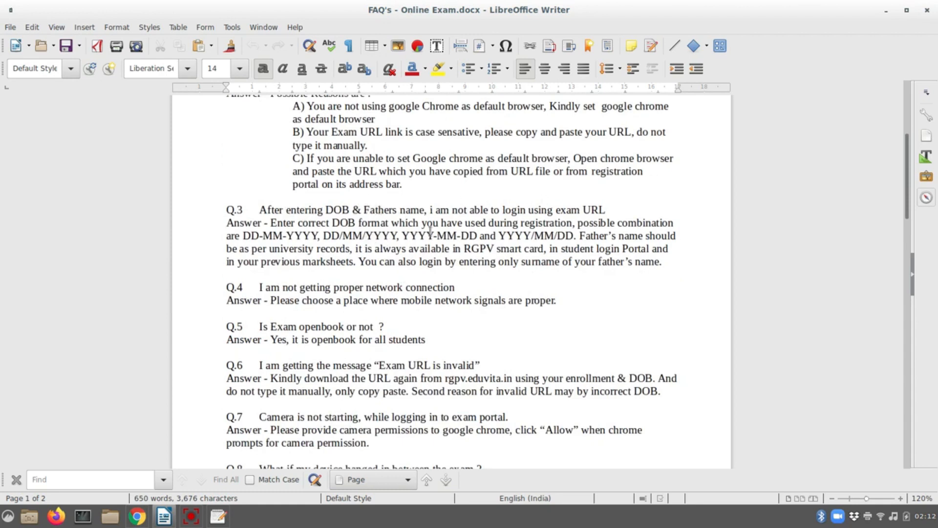
Step: Highlight the date-of-birth formats DD-MM-YYYY and DD/MM/YYYY one after the other in the answer to question 3
{"action": "left_click_drag", "start_coordinate": [243, 237], "coordinate": [320, 237]}
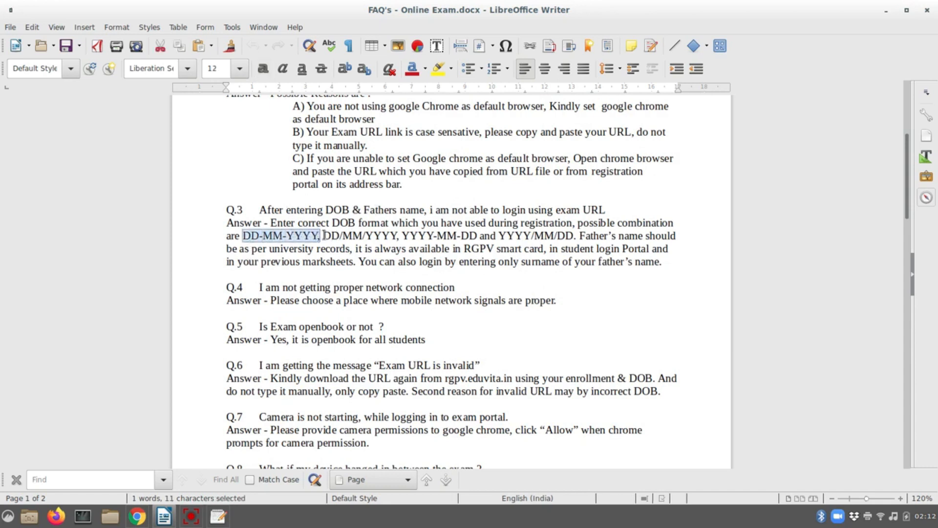
{"action": "left_click", "coordinate": [323, 236]}
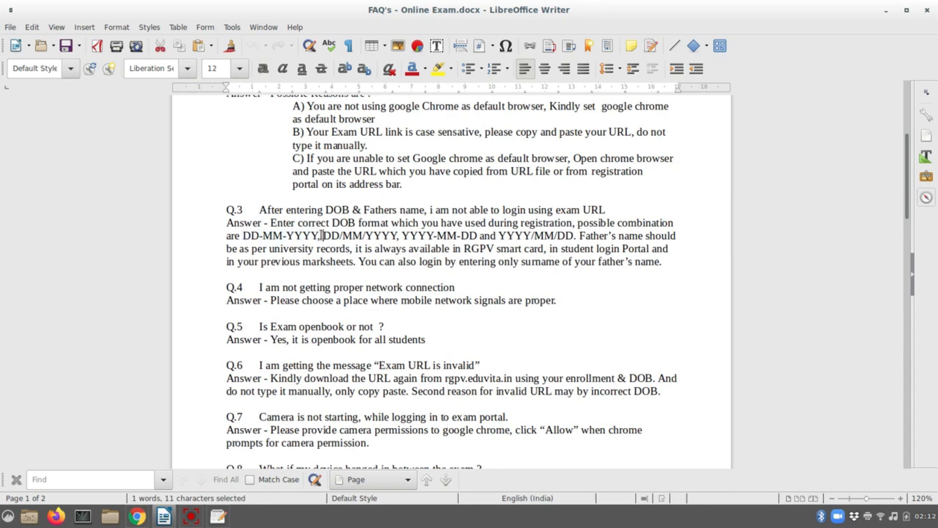
{"action": "left_click_drag", "start_coordinate": [322, 236], "coordinate": [399, 236]}
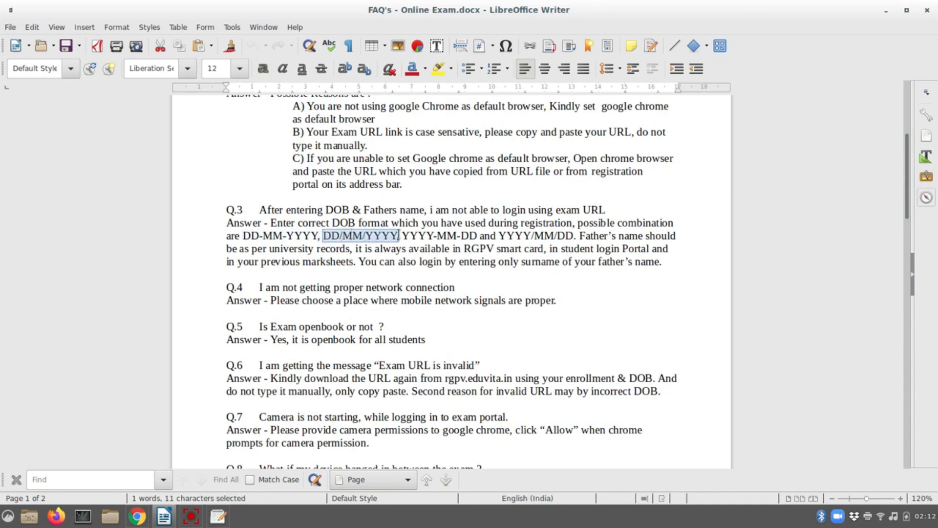
{"action": "left_click", "coordinate": [417, 233]}
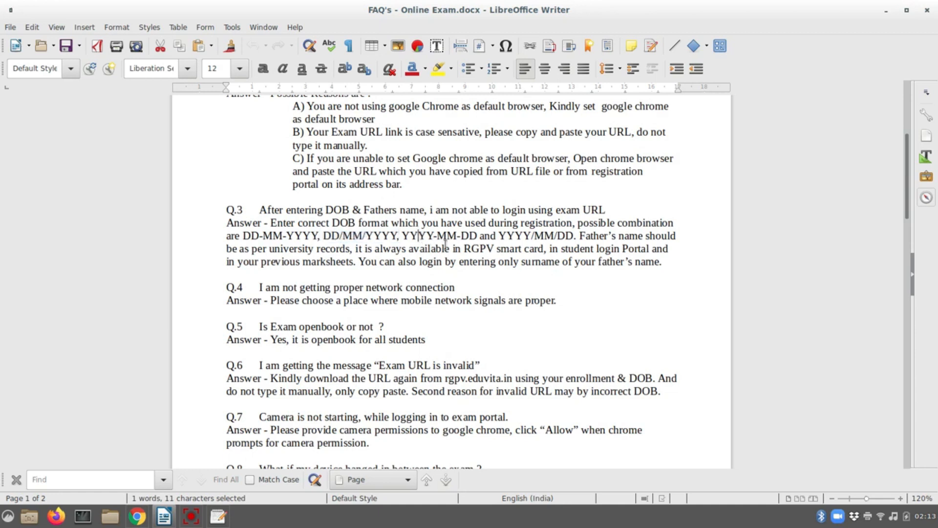
Step: Read questions 4 to 6, highlighting the network connection, open-book and invalid exam URL entries in turn
{"action": "scroll", "coordinate": [552, 242], "scroll_direction": "down", "scroll_amount": 2}
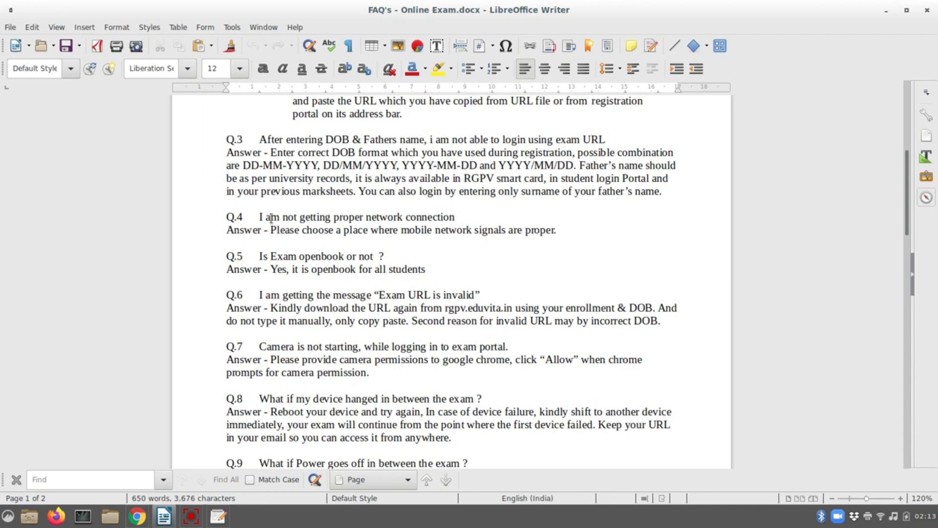
{"action": "left_click_drag", "start_coordinate": [259, 217], "coordinate": [471, 213]}
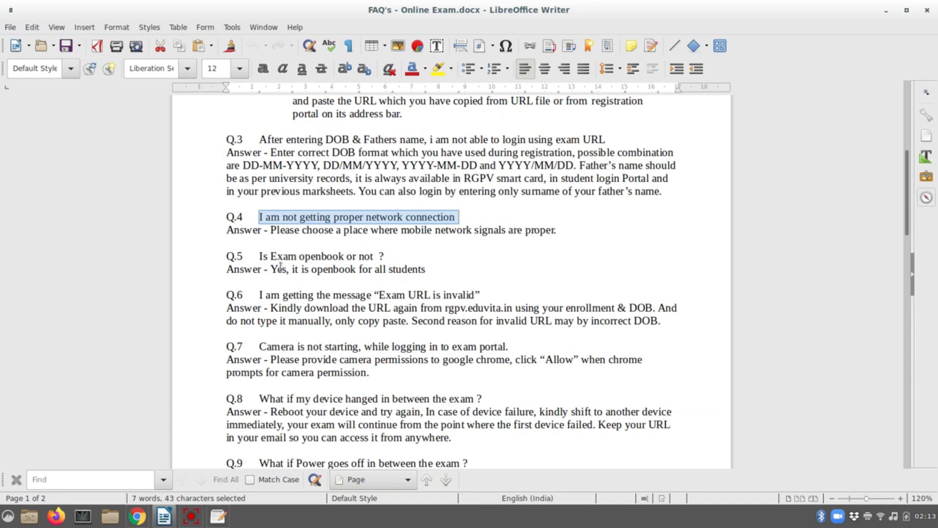
{"action": "triple_click", "coordinate": [297, 259]}
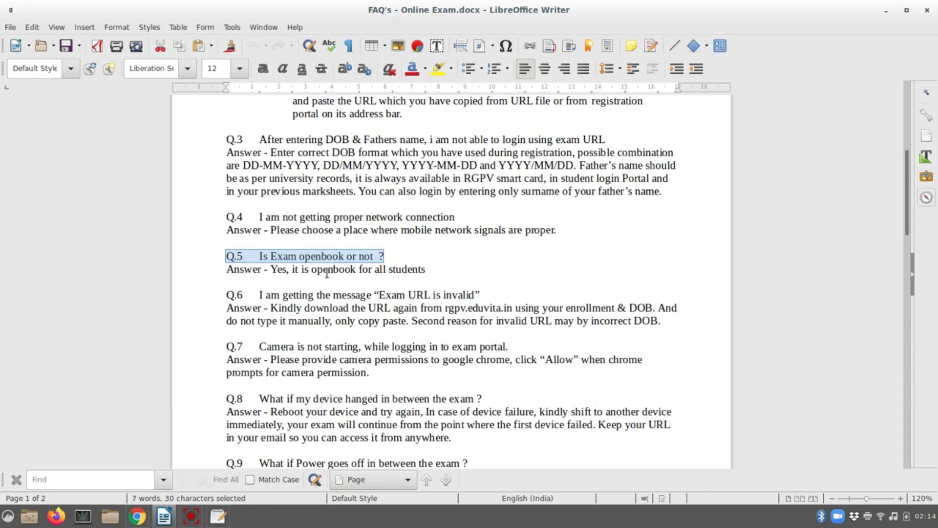
{"action": "triple_click", "coordinate": [327, 272]}
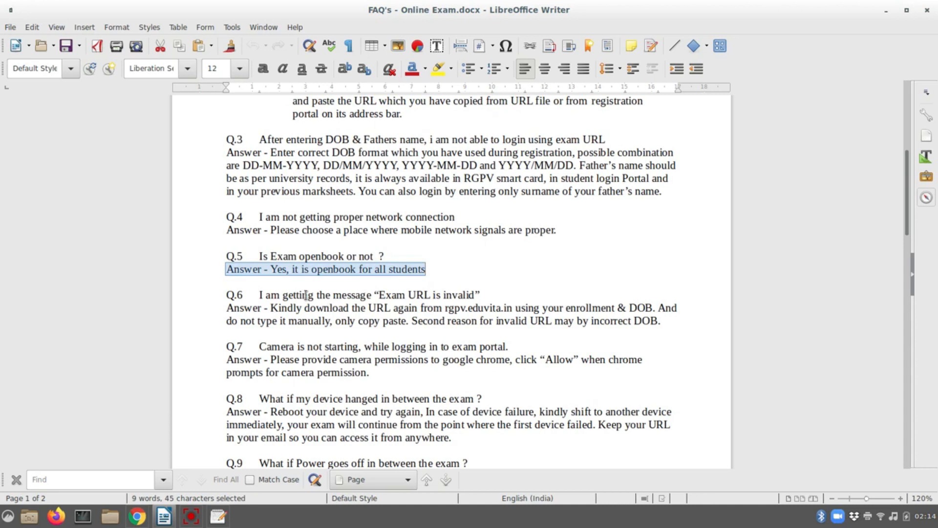
{"action": "triple_click", "coordinate": [411, 296]}
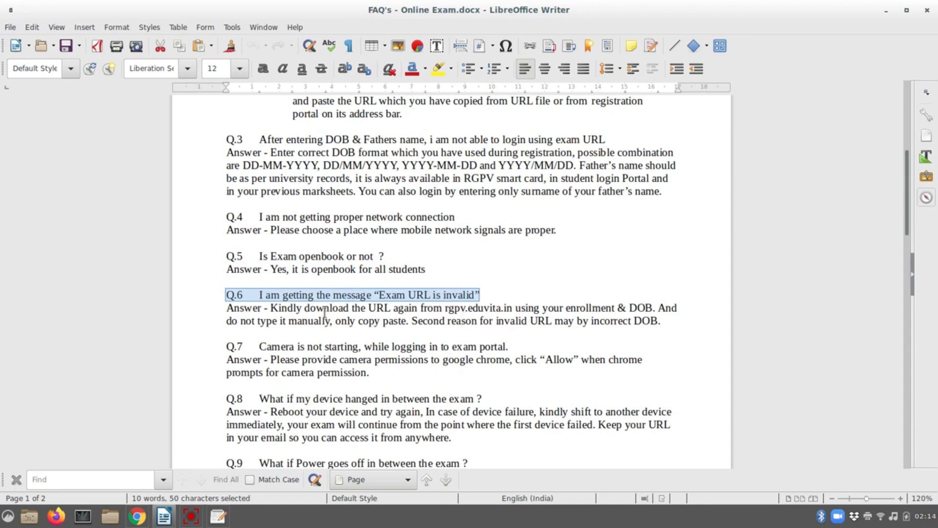
{"action": "left_click_drag", "start_coordinate": [628, 311], "coordinate": [665, 322]}
Step: Highlight the text of question 7 about the camera not starting while logging in to the exam portal
{"action": "scroll", "coordinate": [545, 345], "scroll_direction": "down", "scroll_amount": 3}
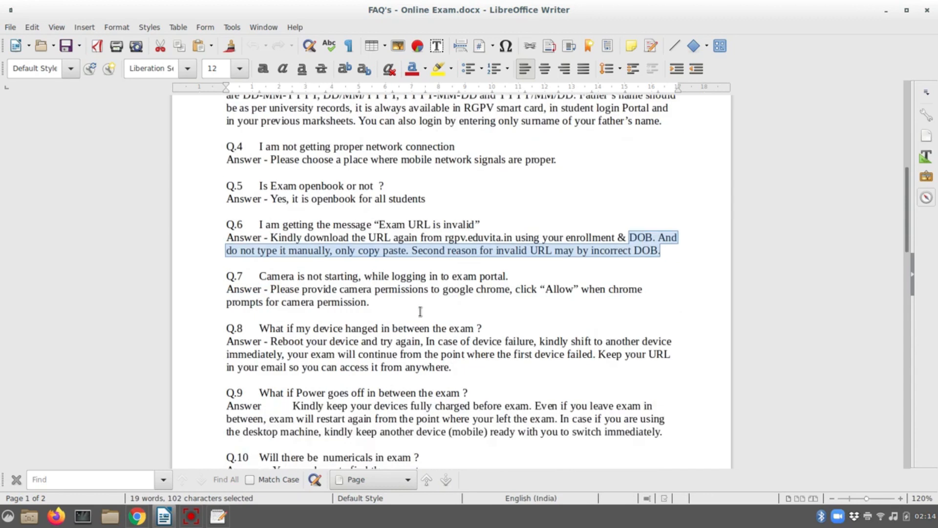
{"action": "left_click", "coordinate": [266, 275]}
{"action": "left_click_drag", "start_coordinate": [259, 275], "coordinate": [511, 276]}
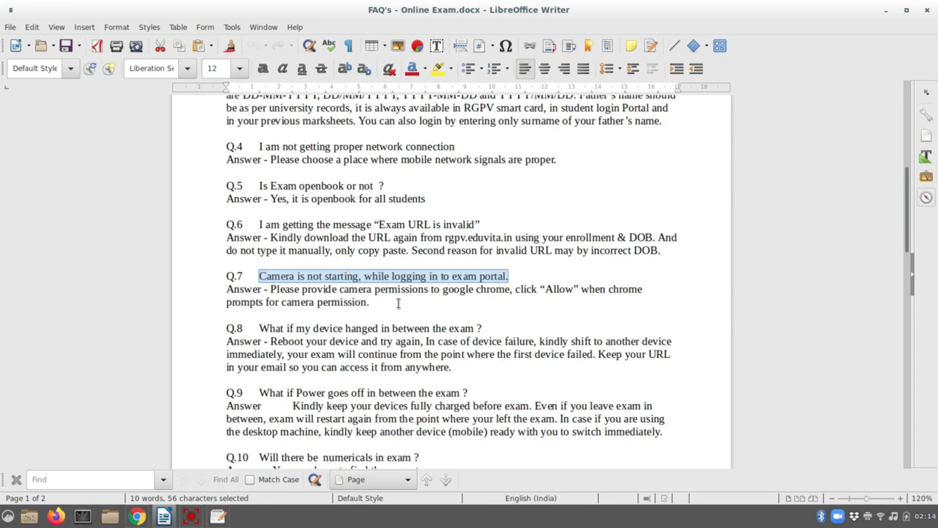
Step: Open the Cheese webcam application to check the camera and close it again
{"action": "key", "text": "super"}
{"action": "type", "text": "cheese"}
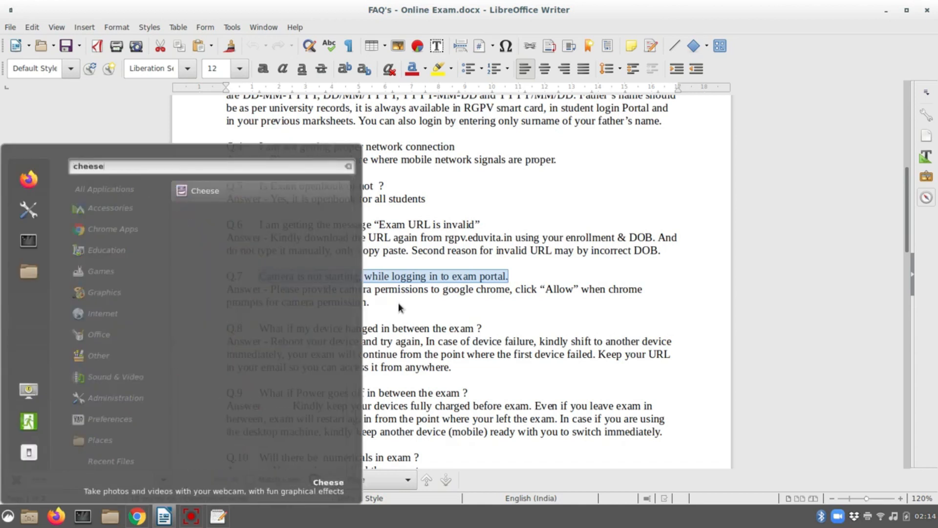
{"action": "left_click", "coordinate": [283, 196]}
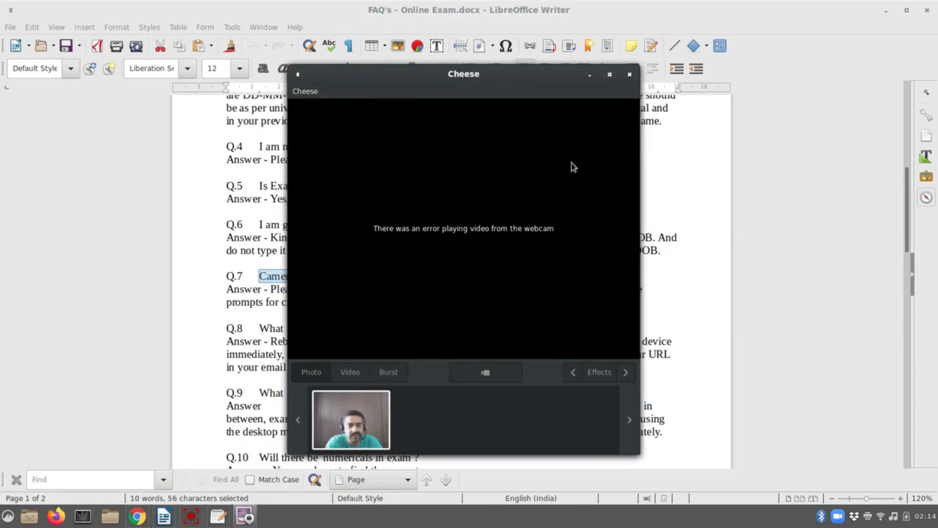
{"action": "left_click", "coordinate": [630, 74]}
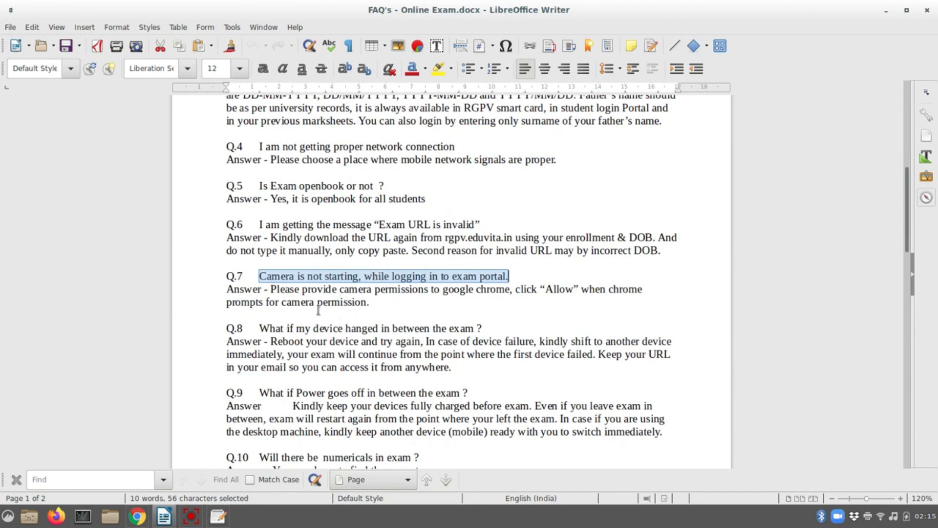
Step: Read questions 8 to 11 of the FAQ, highlighting question 8 about the device hanging during the exam
{"action": "scroll", "coordinate": [345, 315], "scroll_direction": "down", "scroll_amount": 3}
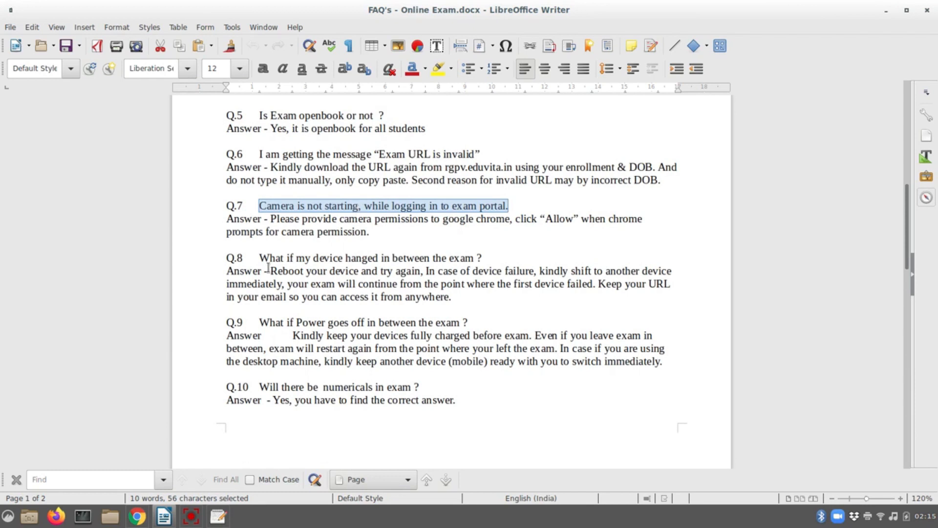
{"action": "triple_click", "coordinate": [324, 259]}
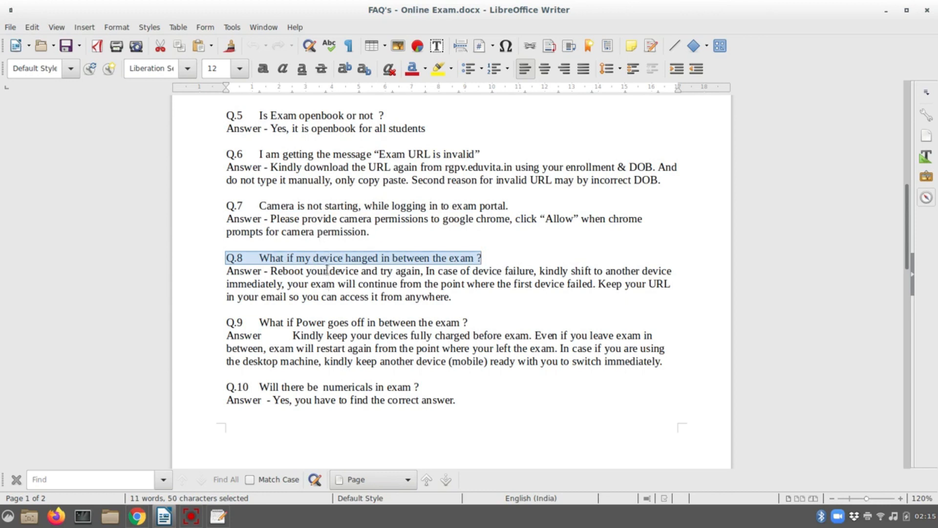
{"action": "scroll", "coordinate": [354, 283], "scroll_direction": "down", "scroll_amount": 5}
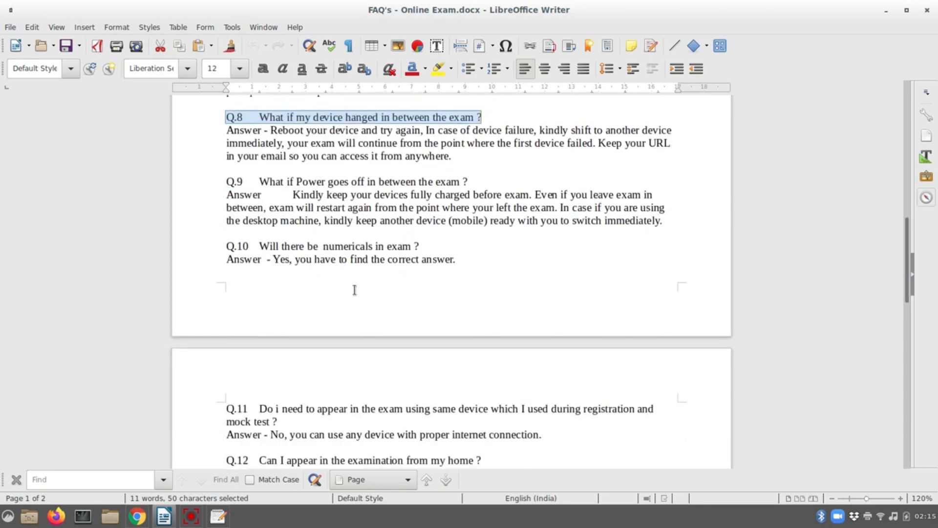
{"action": "scroll", "coordinate": [355, 290], "scroll_direction": "down", "scroll_amount": 1}
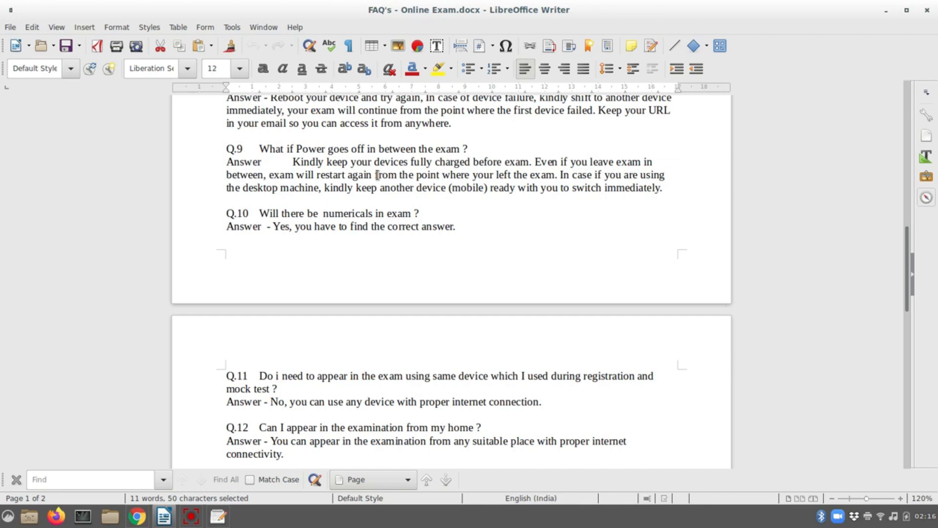
{"action": "scroll", "coordinate": [334, 212], "scroll_direction": "down", "scroll_amount": 3}
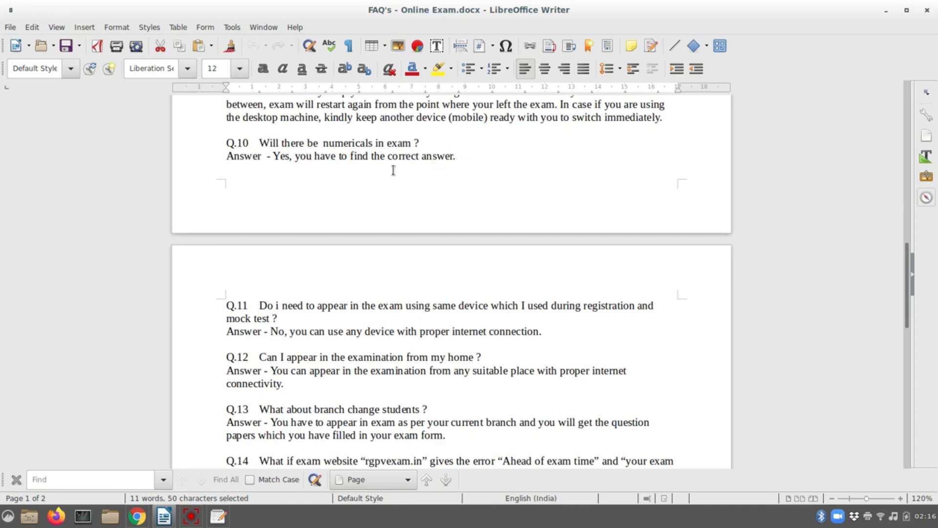
{"action": "scroll", "coordinate": [393, 170], "scroll_direction": "down", "scroll_amount": 3}
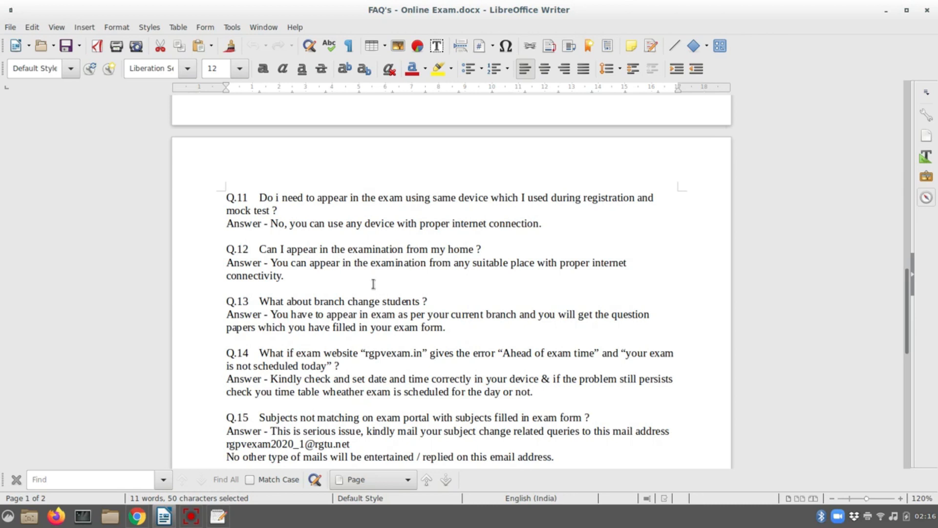
Step: Highlight question 12 about appearing from home, and question 13 about branch change students together with its answer
{"action": "triple_click", "coordinate": [307, 248]}
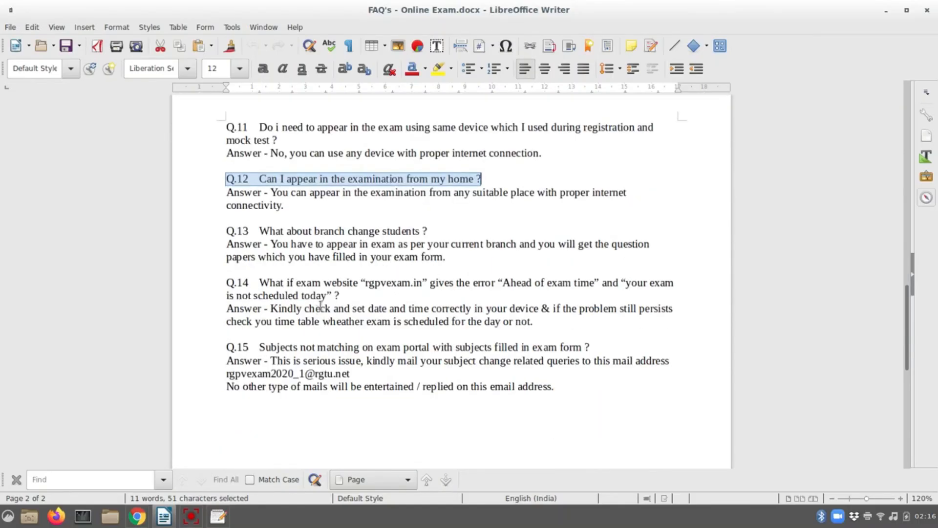
{"action": "triple_click", "coordinate": [358, 230]}
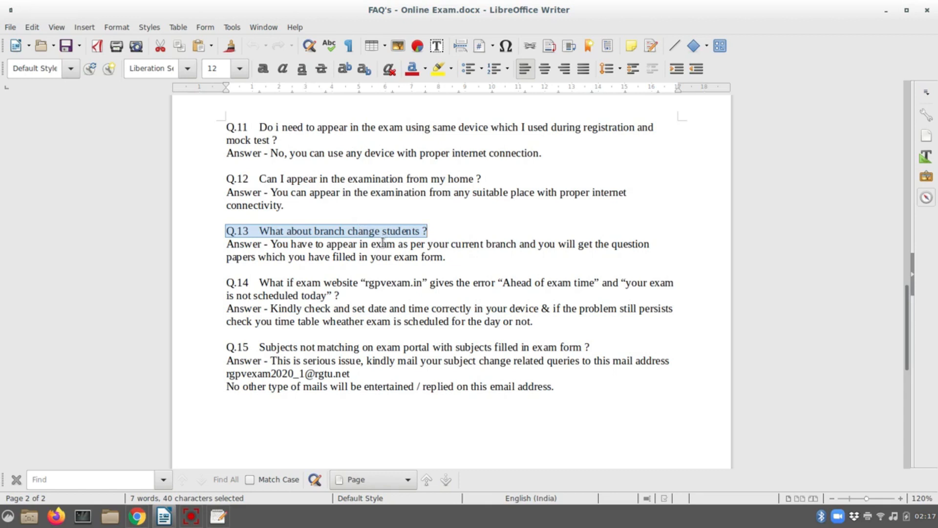
{"action": "triple_click", "coordinate": [339, 243]}
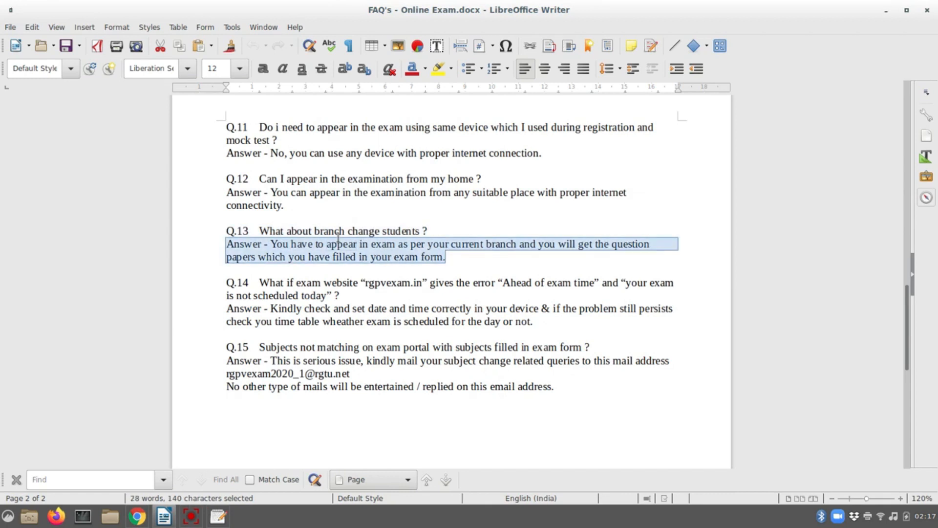
Step: Read question 14, highlighting its "Ahead of exam time" and "your exam is not scheduled today" errors, and clear the selection
{"action": "scroll", "coordinate": [338, 239], "scroll_direction": "down", "scroll_amount": 3}
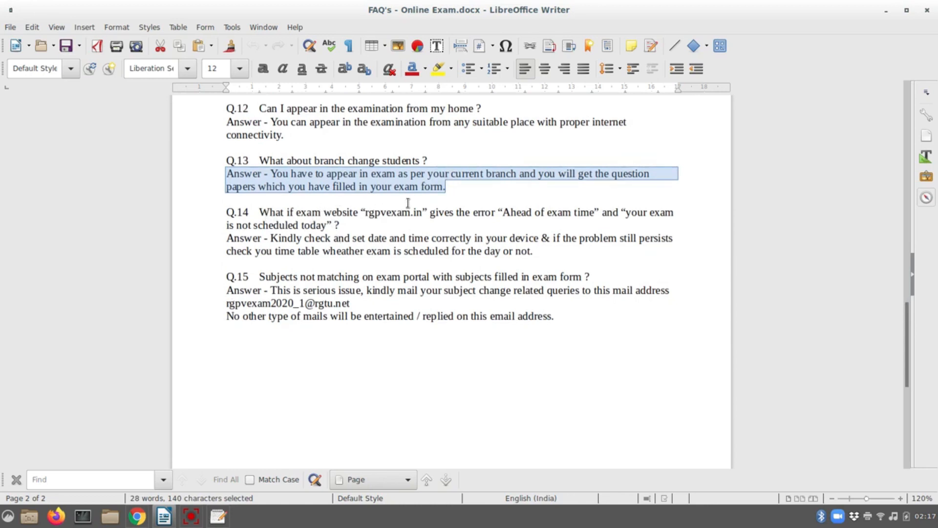
{"action": "triple_click", "coordinate": [393, 212]}
{"action": "left_click", "coordinate": [462, 205]}
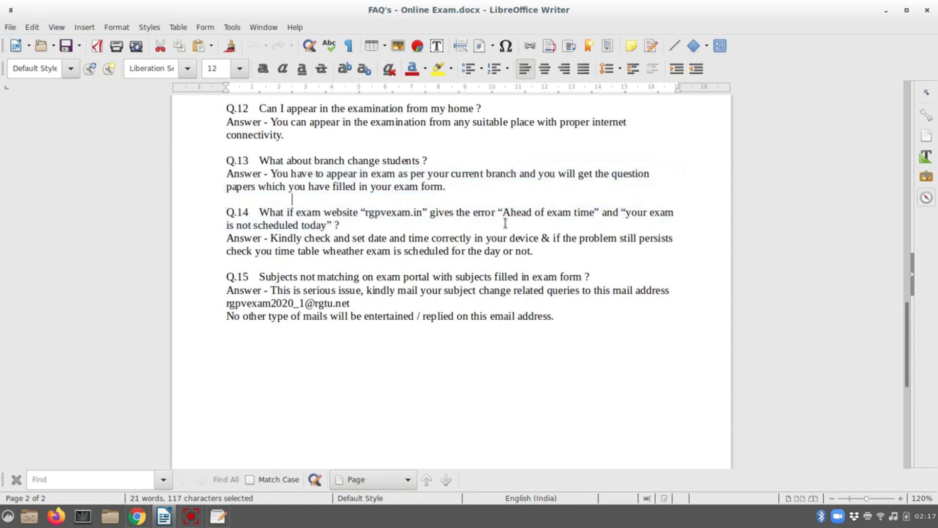
{"action": "left_click_drag", "start_coordinate": [517, 213], "coordinate": [585, 223]}
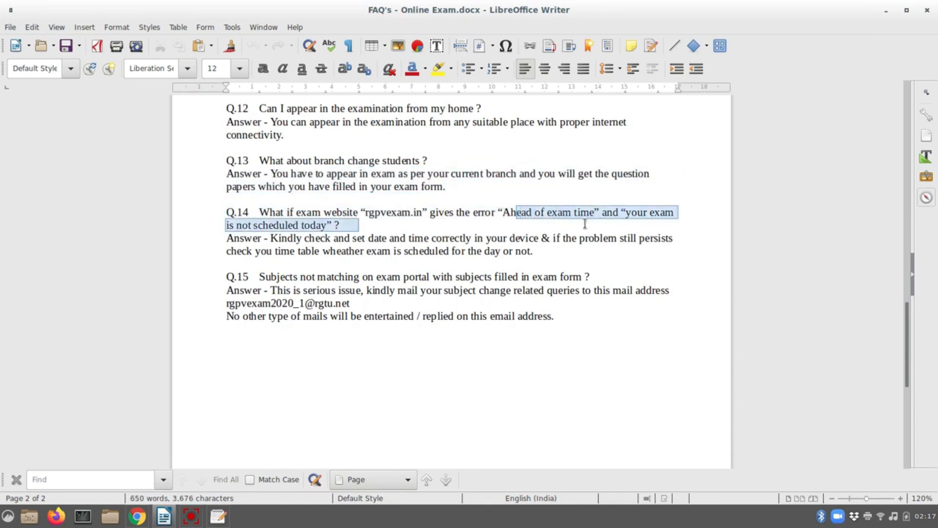
{"action": "left_click", "coordinate": [585, 223]}
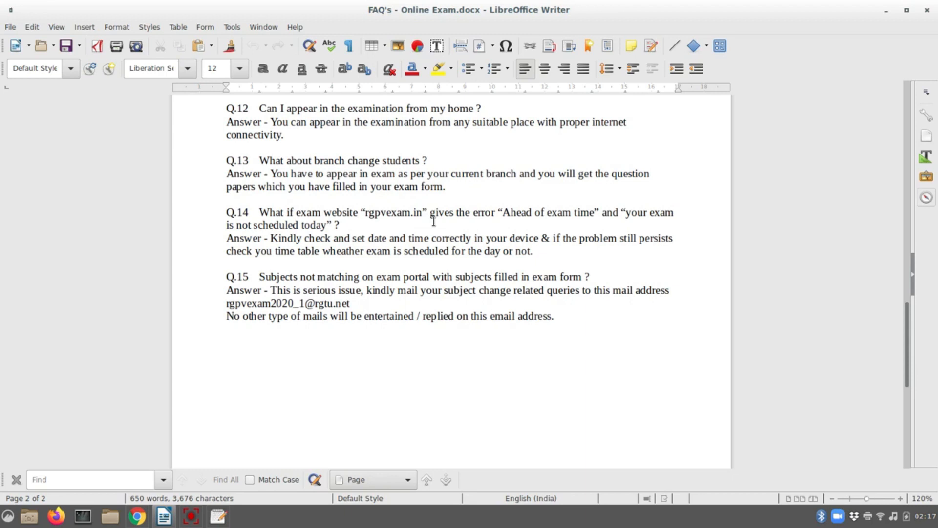
Step: Open the system calendar to check the device's date and close it again
{"action": "left_click", "coordinate": [933, 518]}
{"action": "left_click", "coordinate": [933, 519]}
{"action": "left_click", "coordinate": [922, 517]}
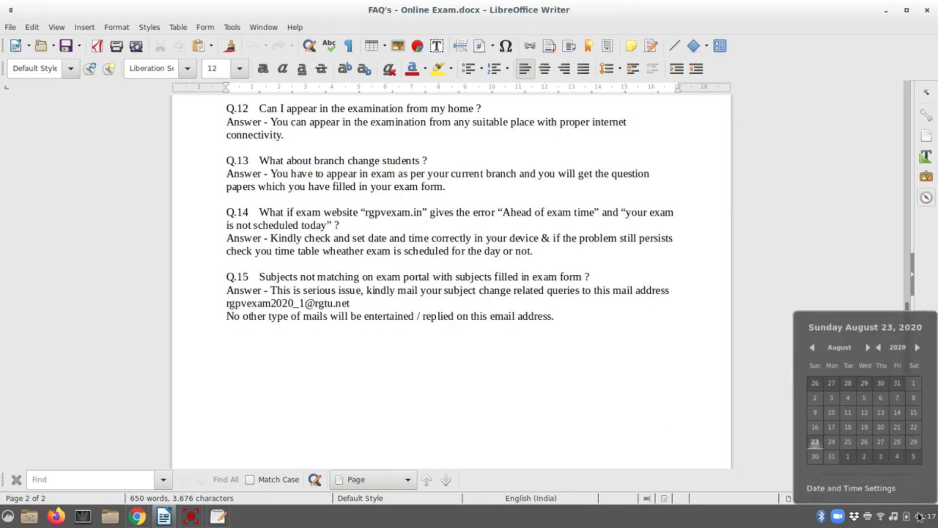
{"action": "left_click", "coordinate": [526, 334]}
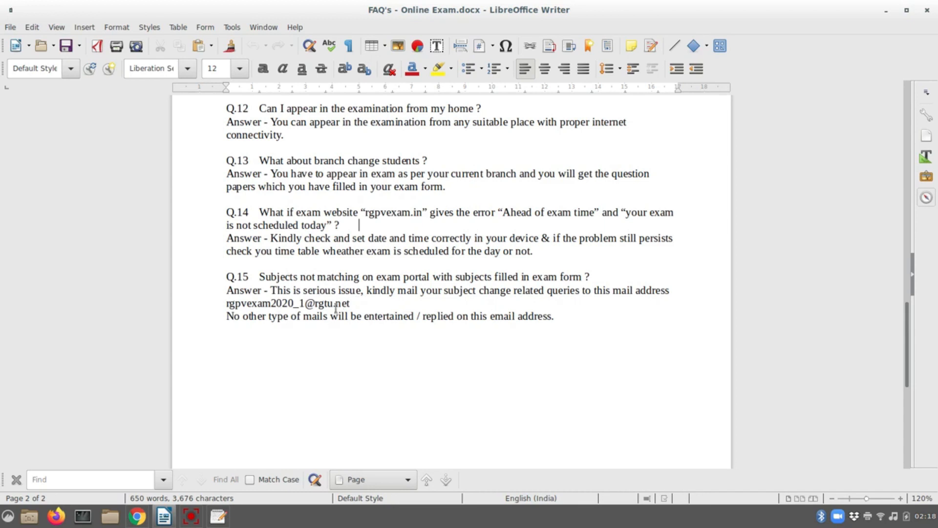
Step: Highlight the contact e-mail address in the answer to question 15 and the note about other types of mails
{"action": "double_click", "coordinate": [259, 303]}
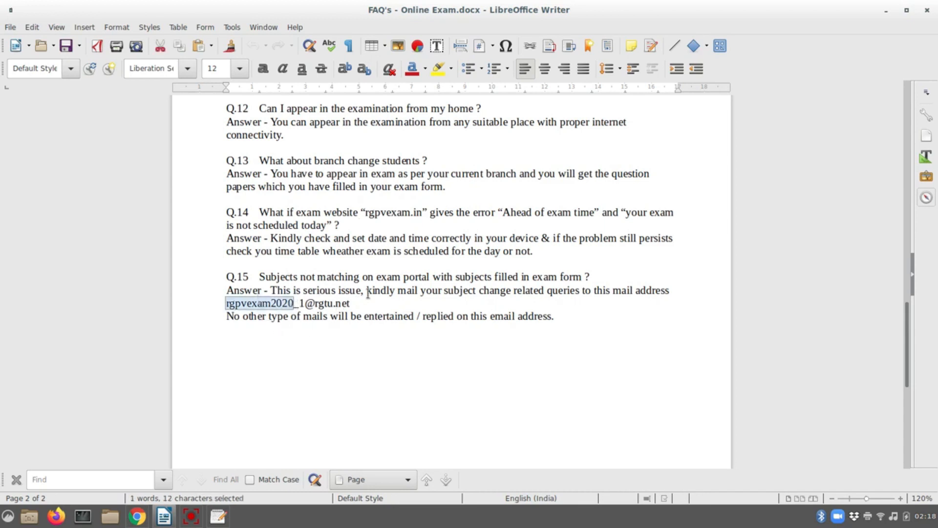
{"action": "left_click_drag", "start_coordinate": [357, 304], "coordinate": [224, 304]}
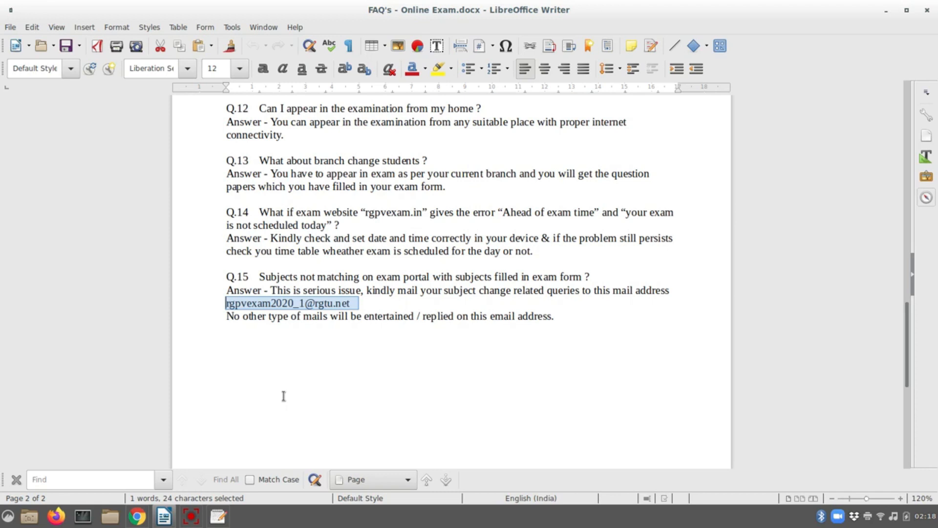
{"action": "triple_click", "coordinate": [387, 318]}
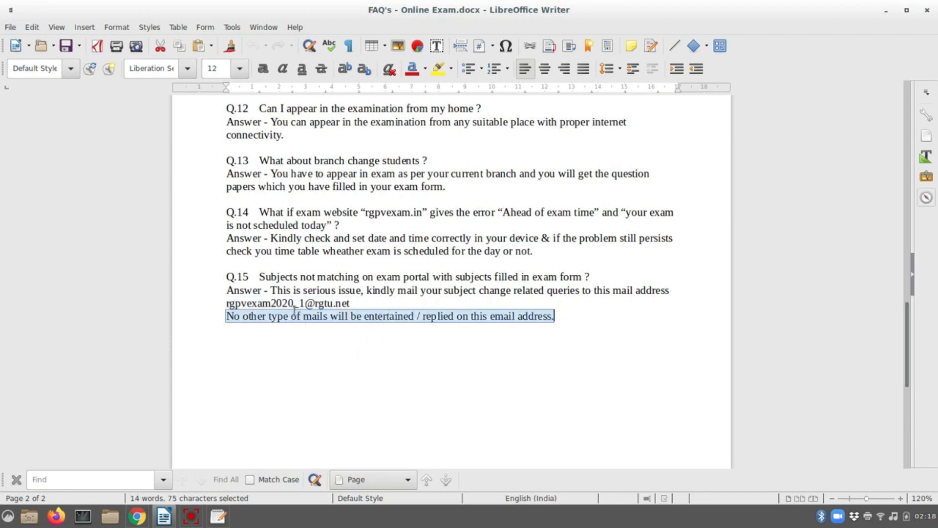
{"action": "left_click_drag", "start_coordinate": [294, 305], "coordinate": [228, 303]}
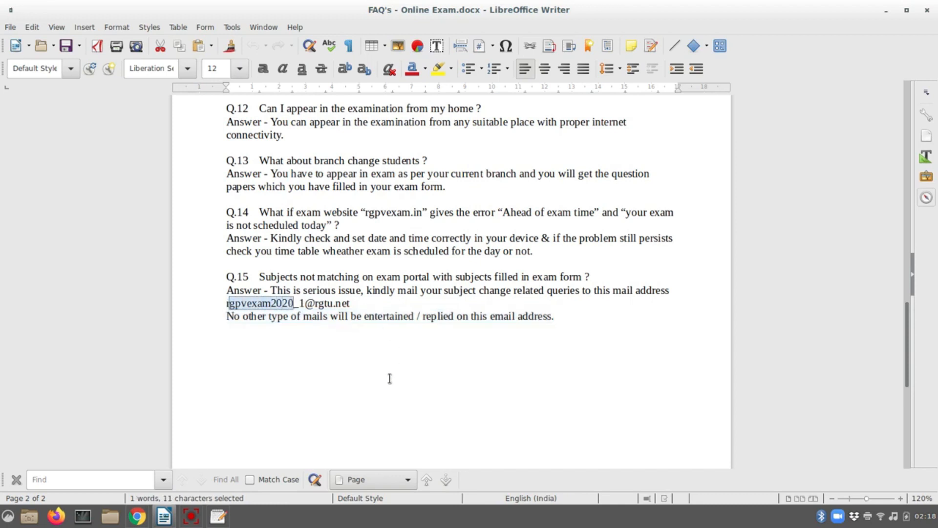
{"action": "scroll", "coordinate": [411, 365], "scroll_direction": "up", "scroll_amount": 8}
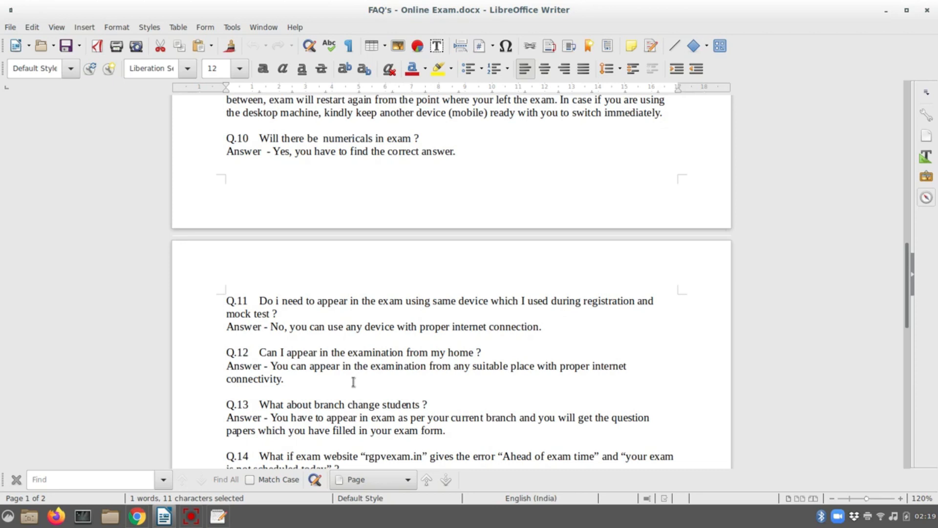
{"action": "left_click", "coordinate": [219, 467]}
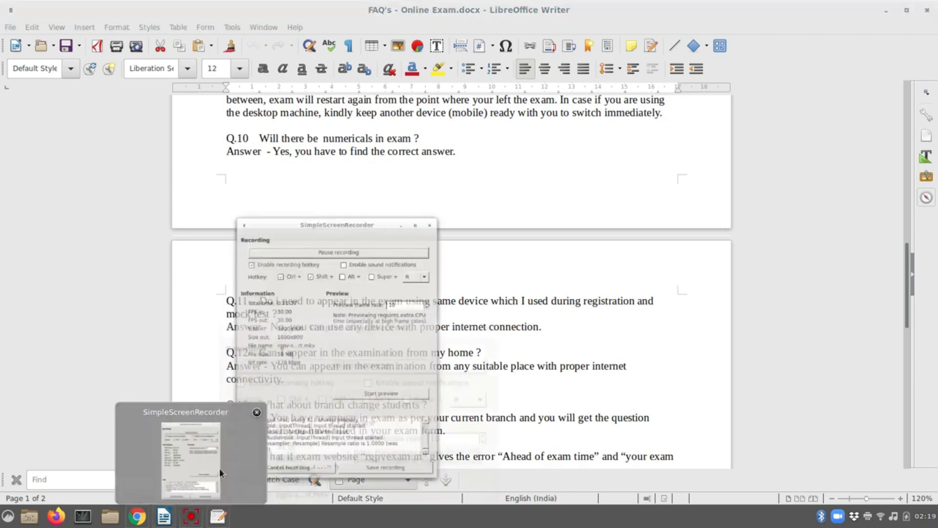